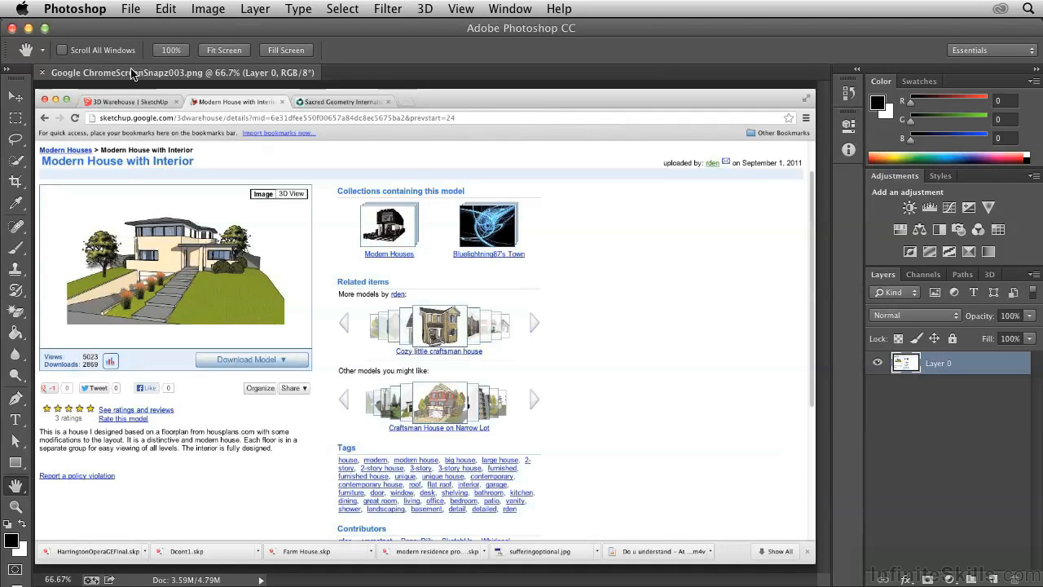
# - Open the 3D model House.dae from the Chapter 9 folder and accept switching to the 3D workspace
pyautogui.click(129, 10)
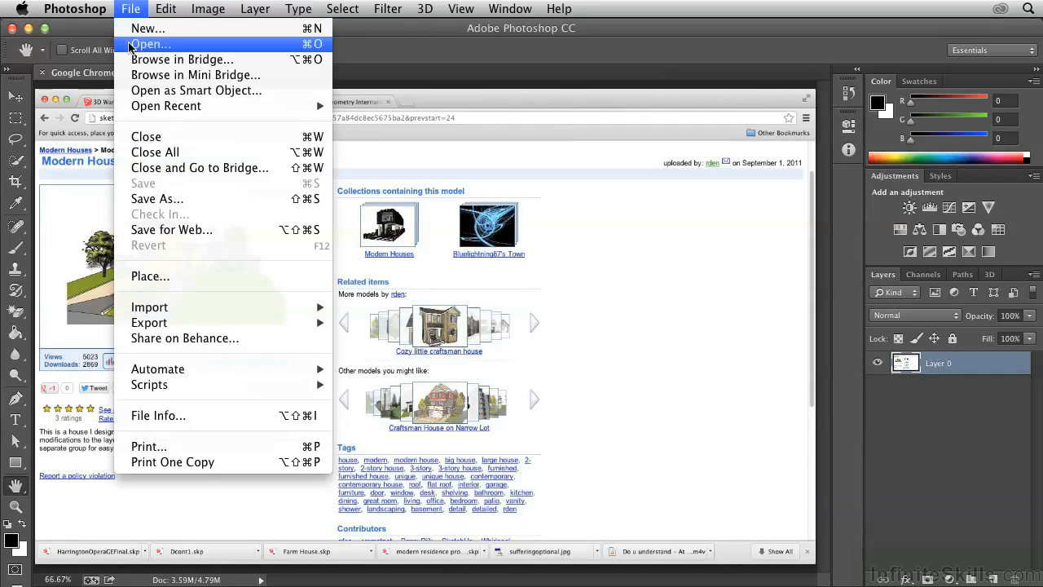
pyautogui.click(131, 46)
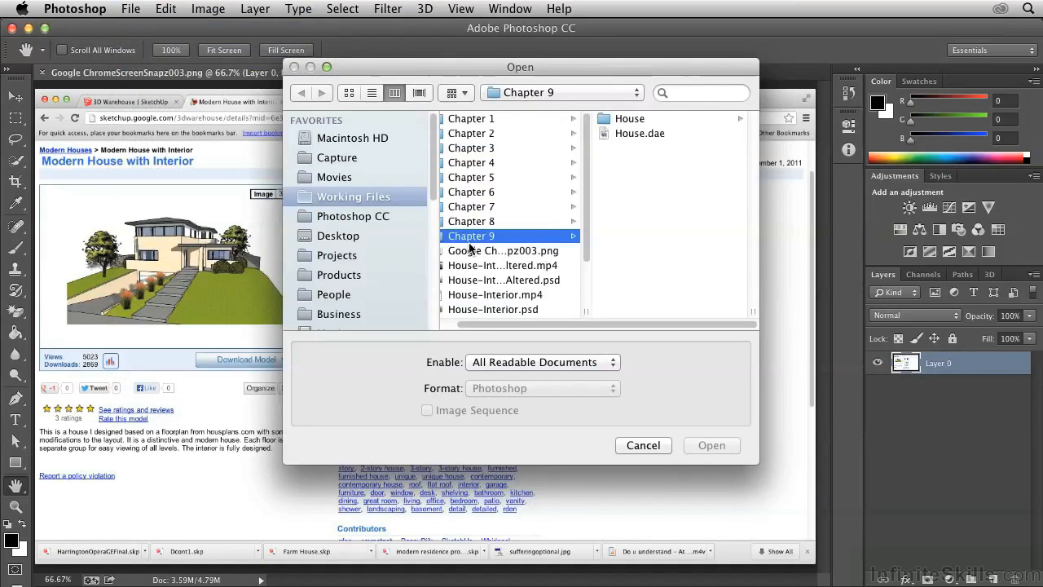
pyautogui.click(626, 134)
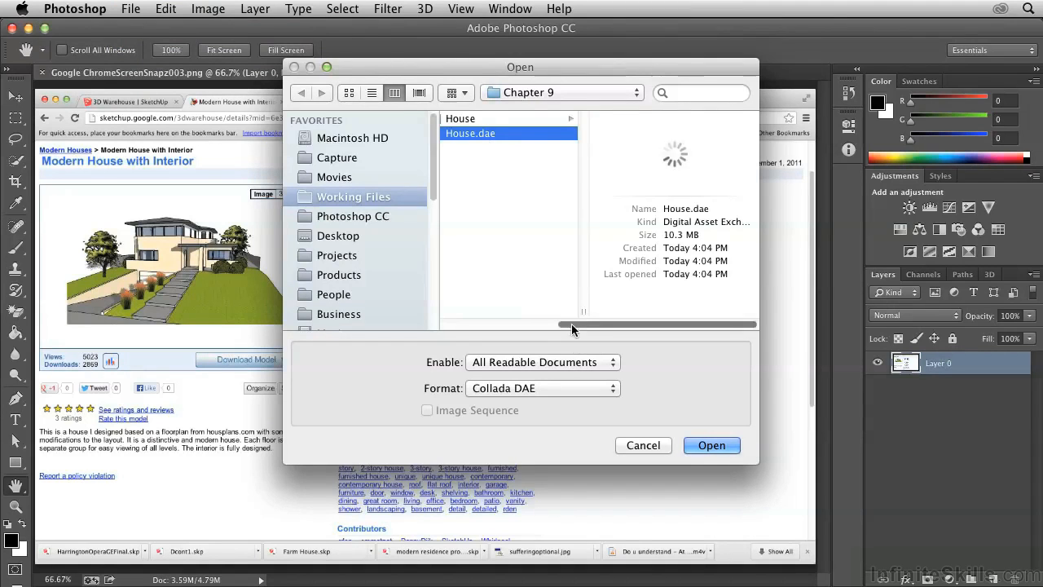
pyautogui.moveTo(571, 324); pyautogui.dragTo(551, 323)
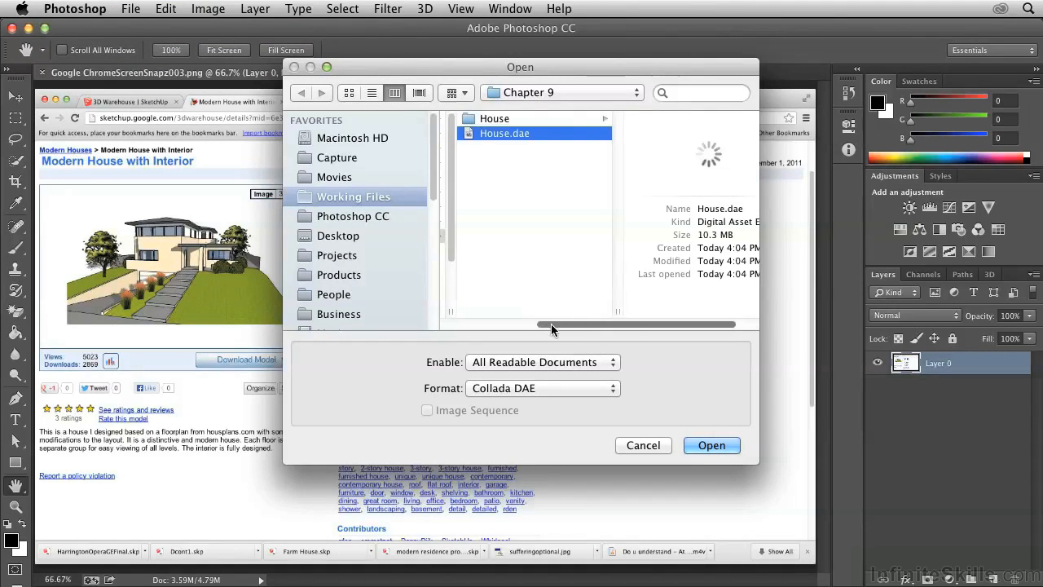
pyautogui.click(481, 120)
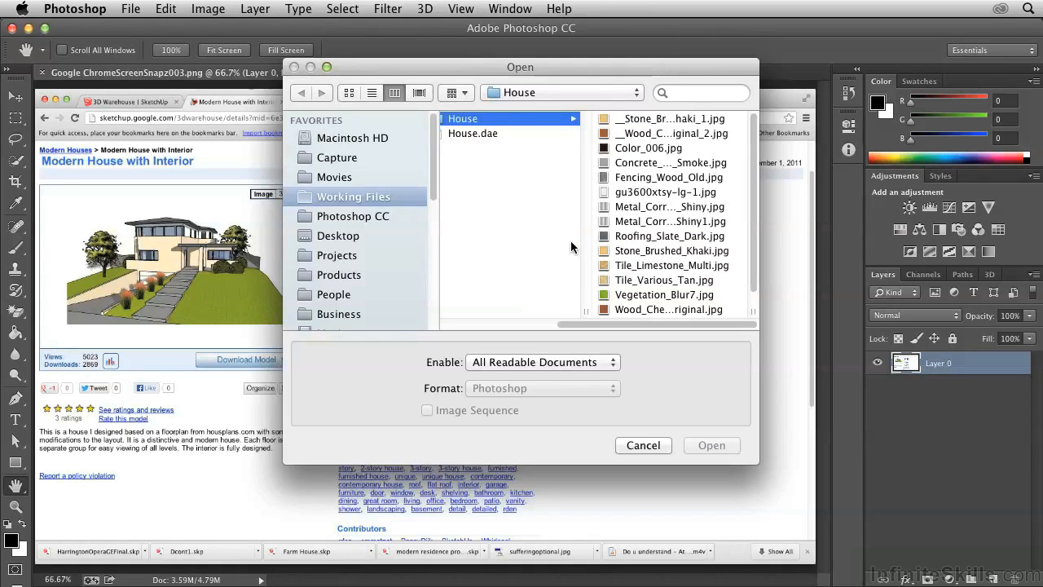
pyautogui.click(467, 133)
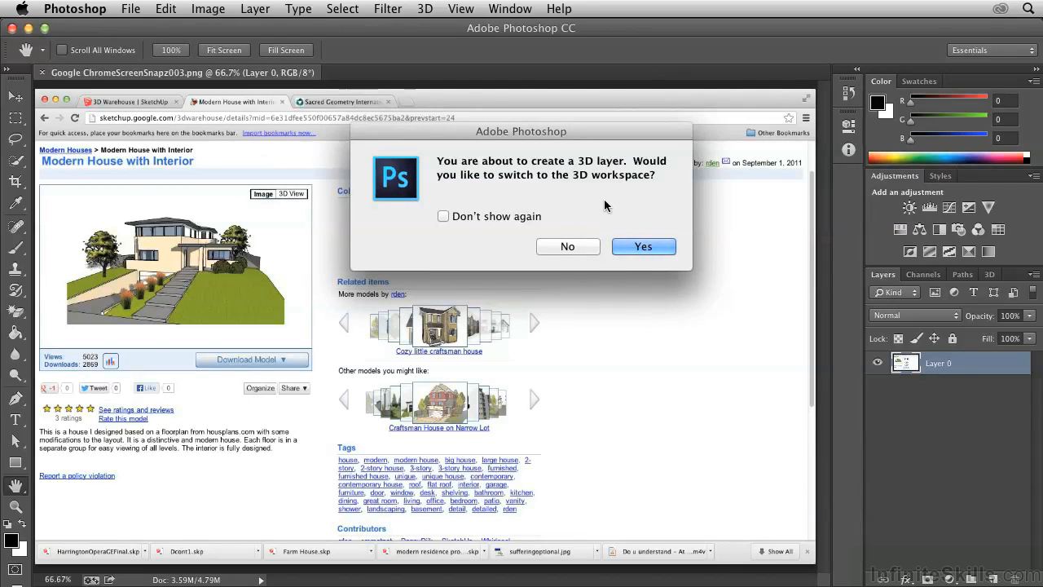
pyautogui.click(647, 247)
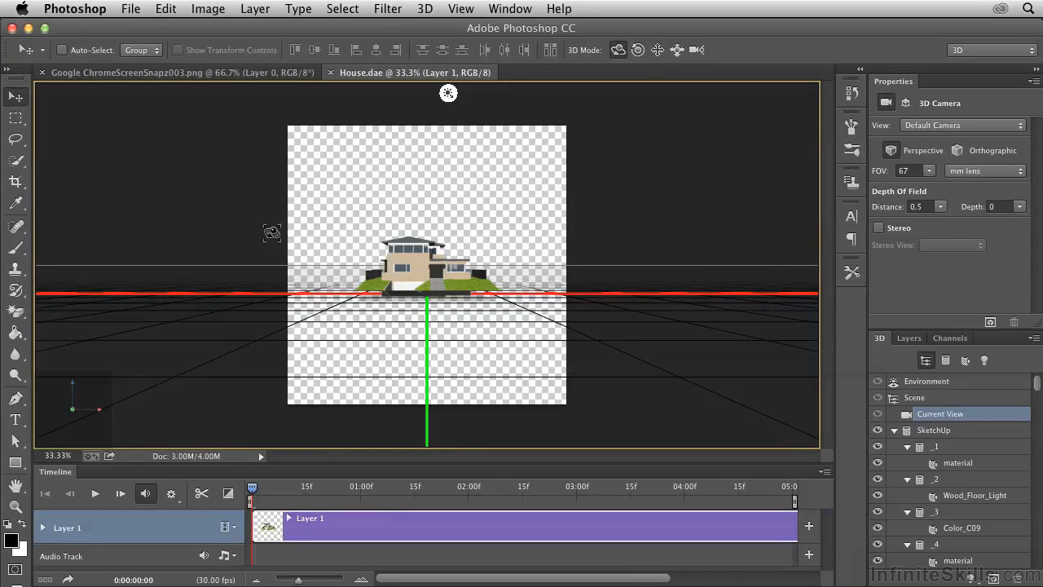
# - Set the canvas size of House.dae to 1280 pixels wide by 720 pixels high, accepting the clipping
pyautogui.click(209, 10)
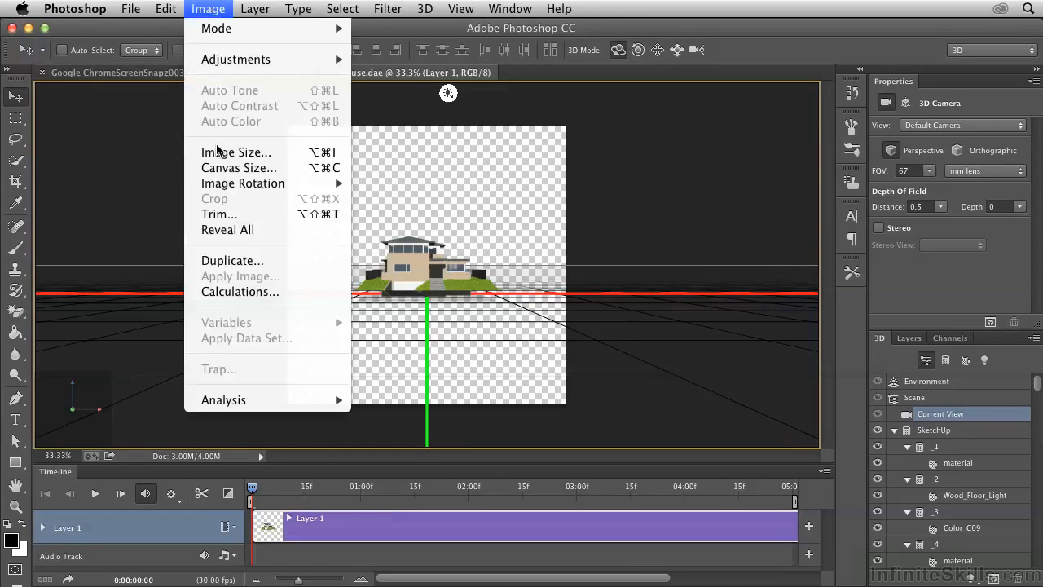
pyautogui.click(220, 169)
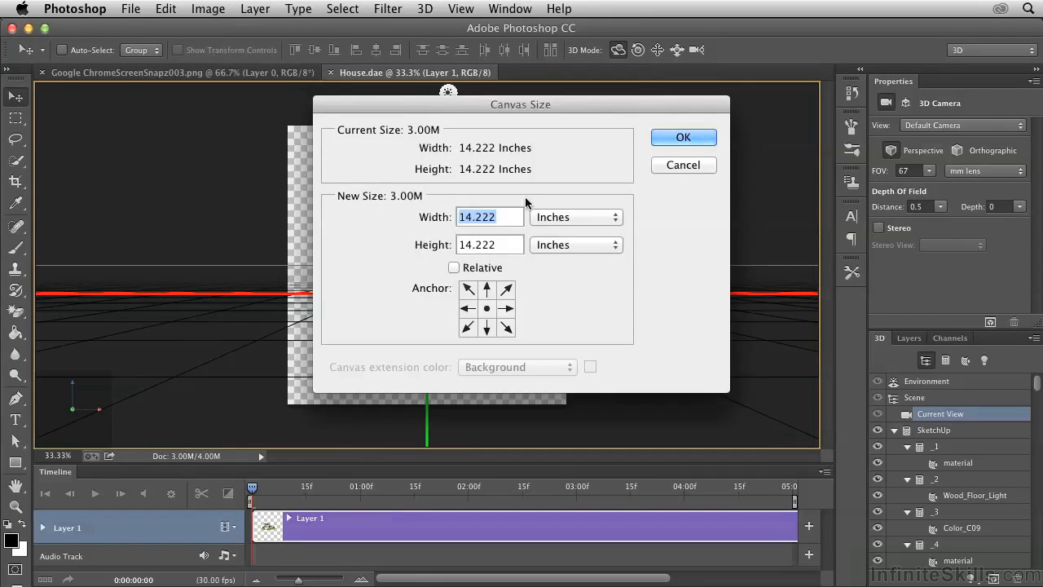
pyautogui.click(554, 218)
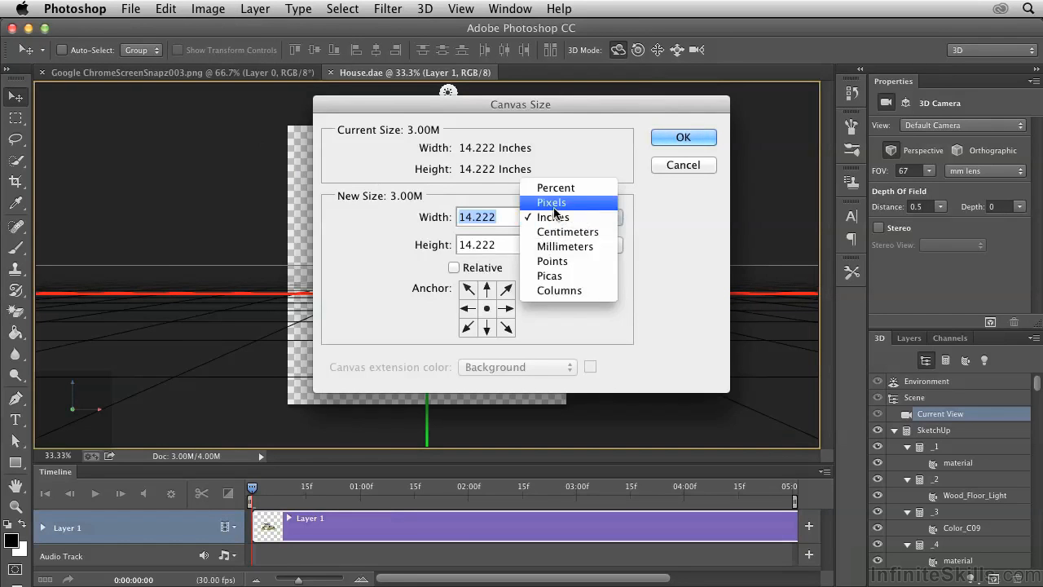
pyautogui.click(556, 203)
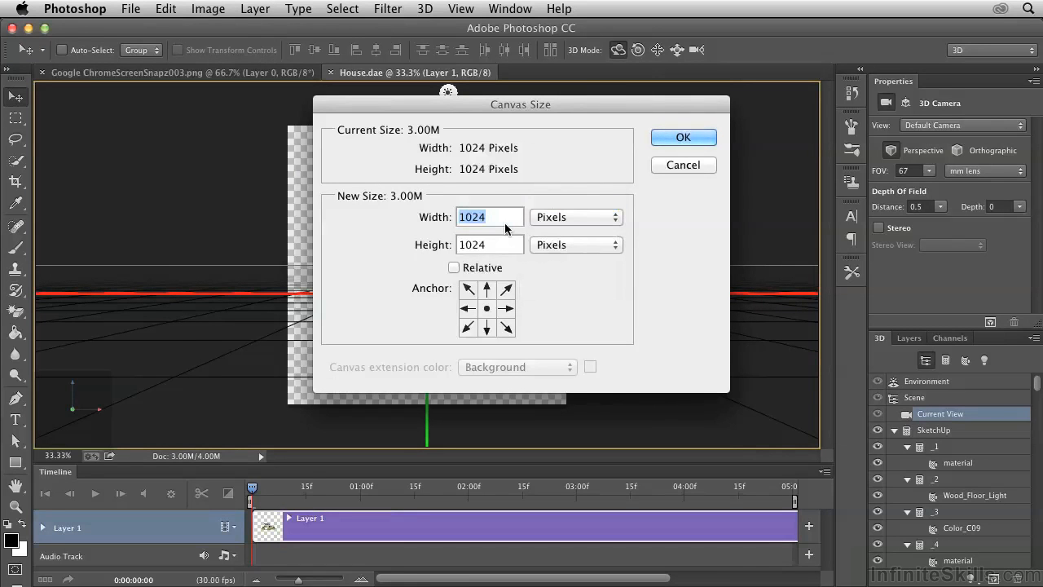
pyautogui.write('1280')
pyautogui.press('Tab')
pyautogui.write('720')
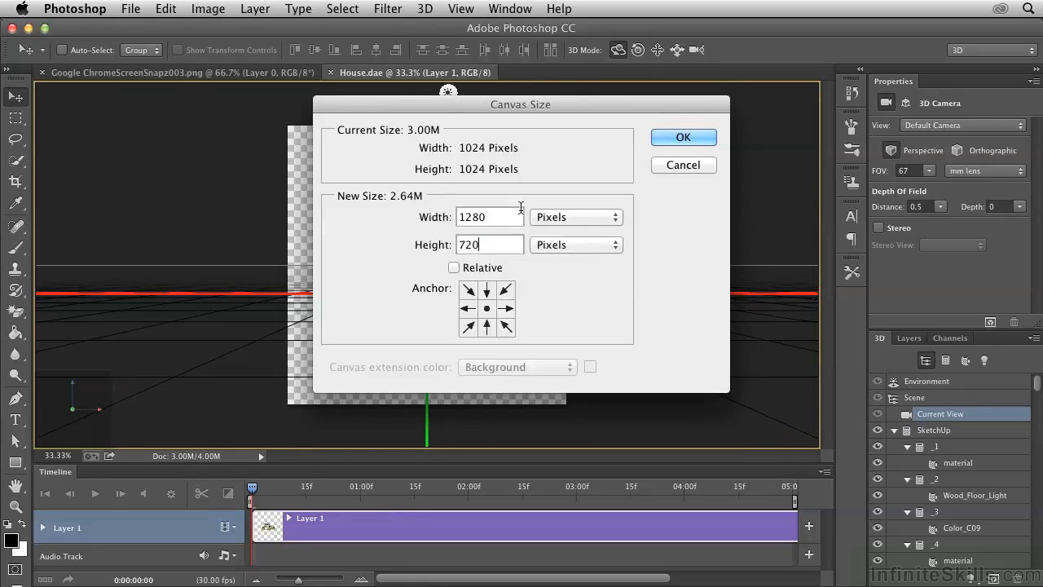
pyautogui.click(668, 139)
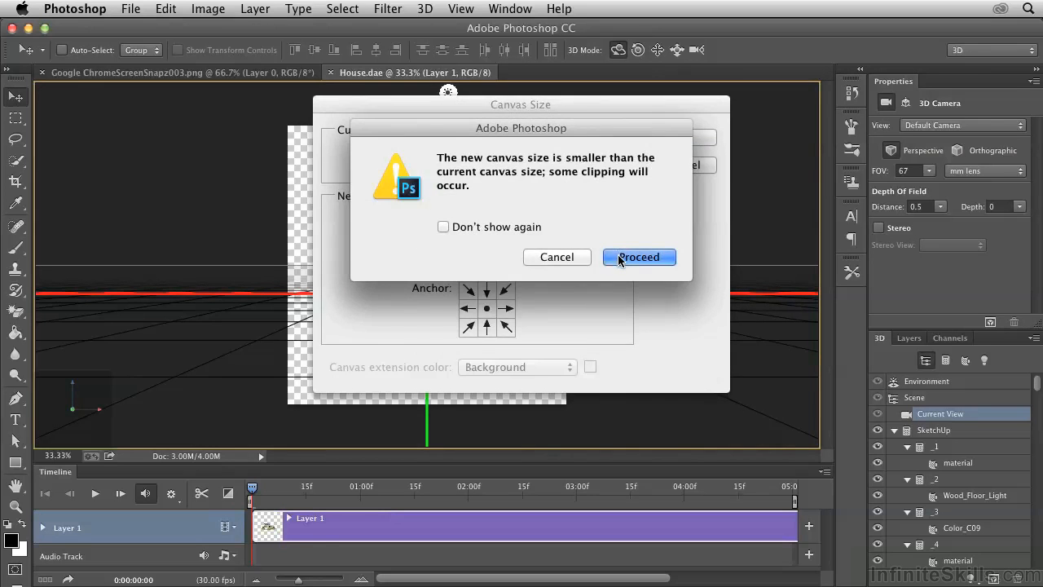
pyautogui.click(618, 255)
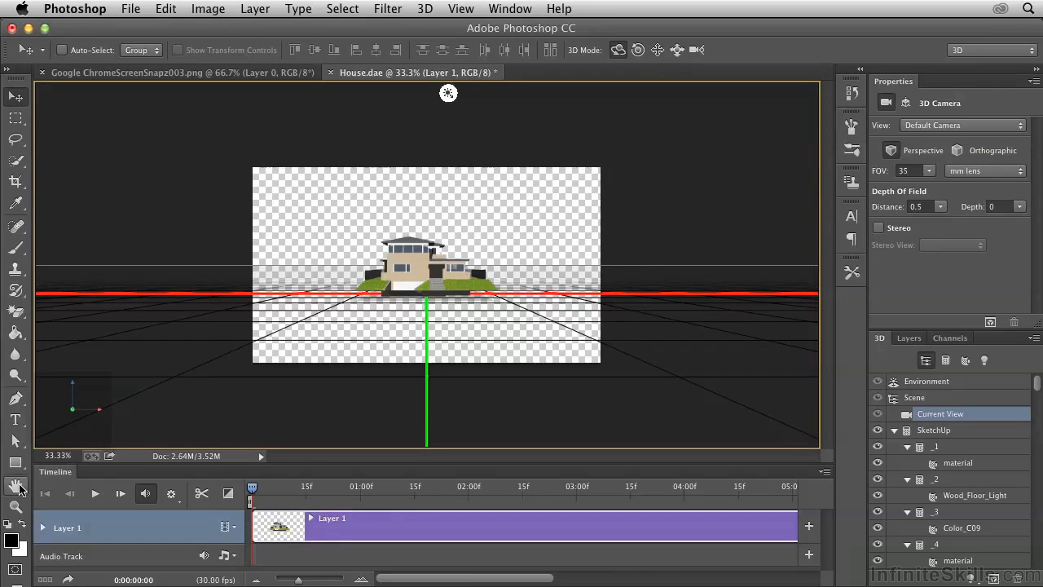
pyautogui.doubleClick(18, 486)
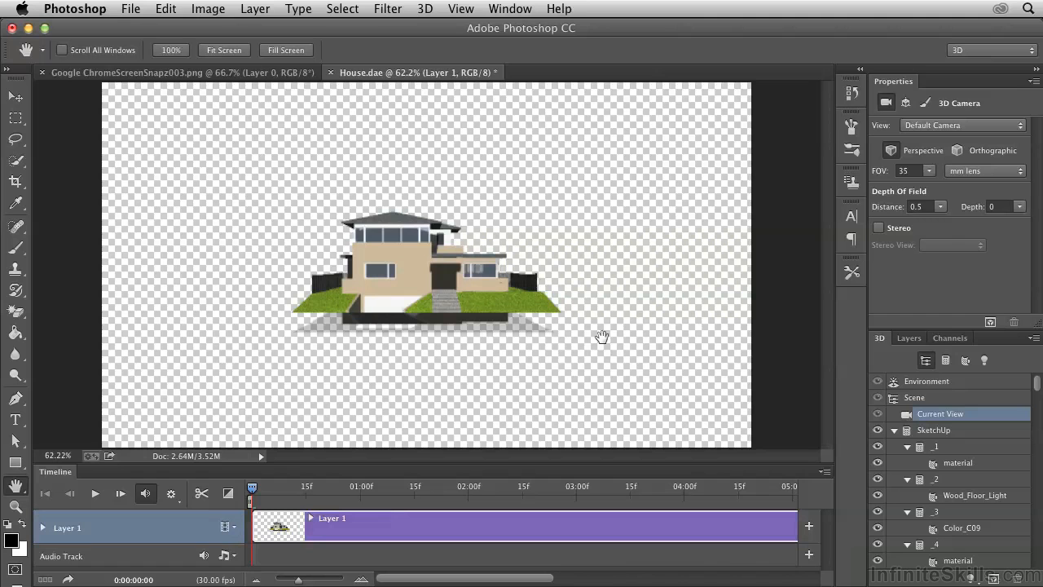
# - Rename the 3D model's layer to House and collapse its list of textures
pyautogui.click(908, 339)
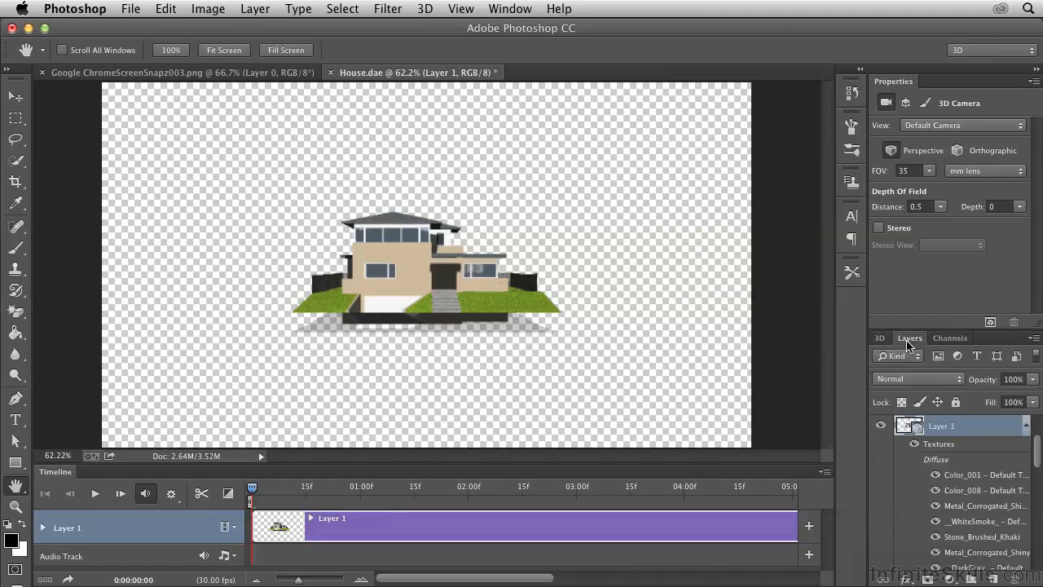
pyautogui.doubleClick(942, 427)
pyautogui.write('House')
pyautogui.press('Return')
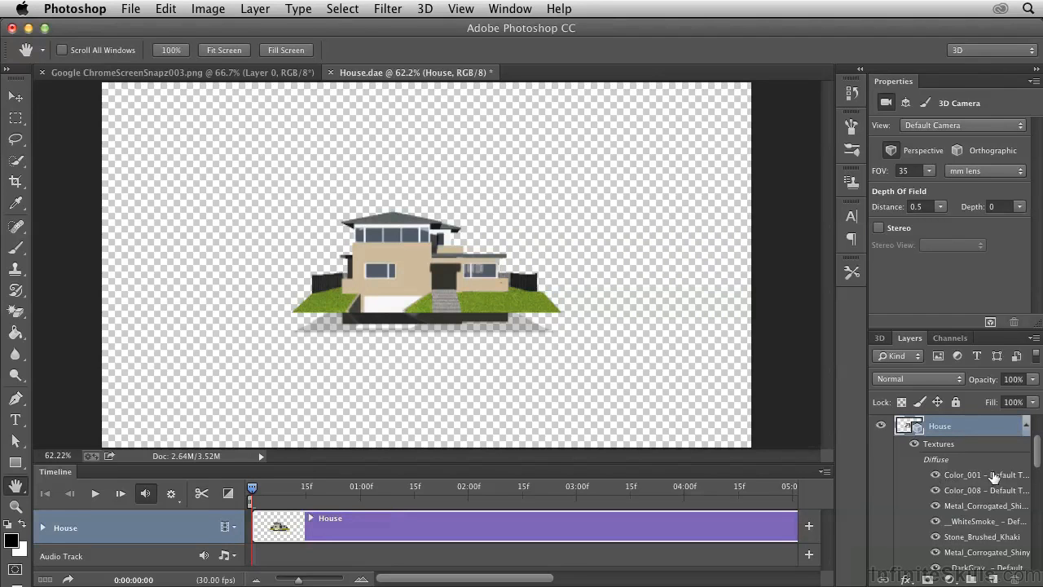
pyautogui.click(1025, 428)
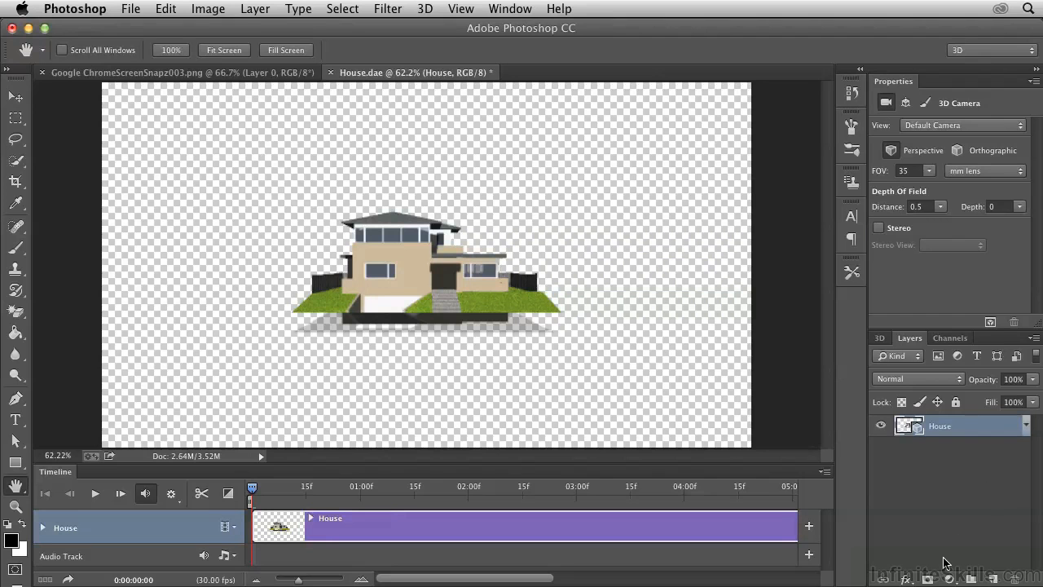
# - Add a gradient fill layer using the Foreground to Background preset
pyautogui.click(948, 575)
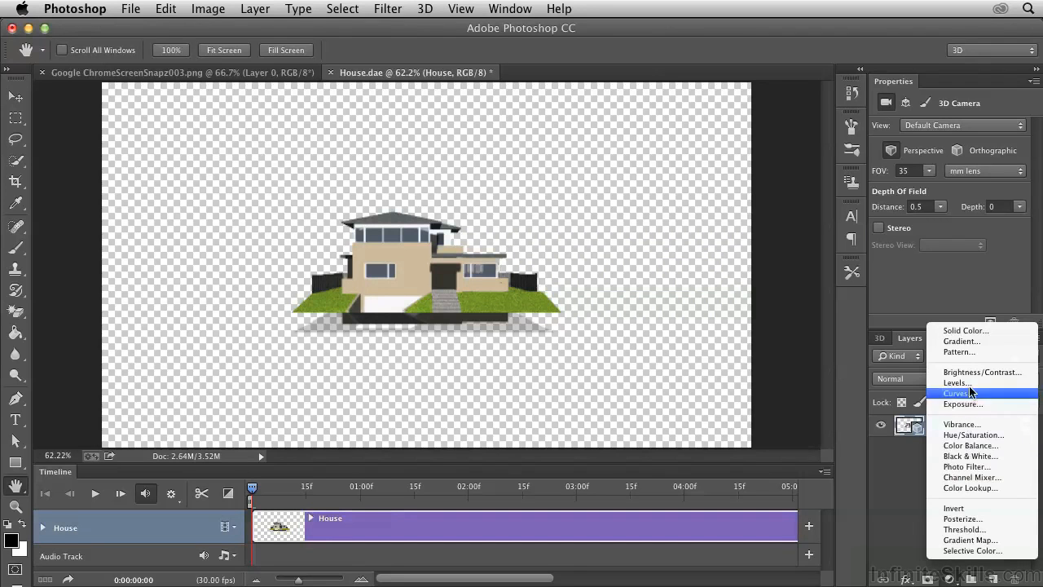
pyautogui.click(962, 343)
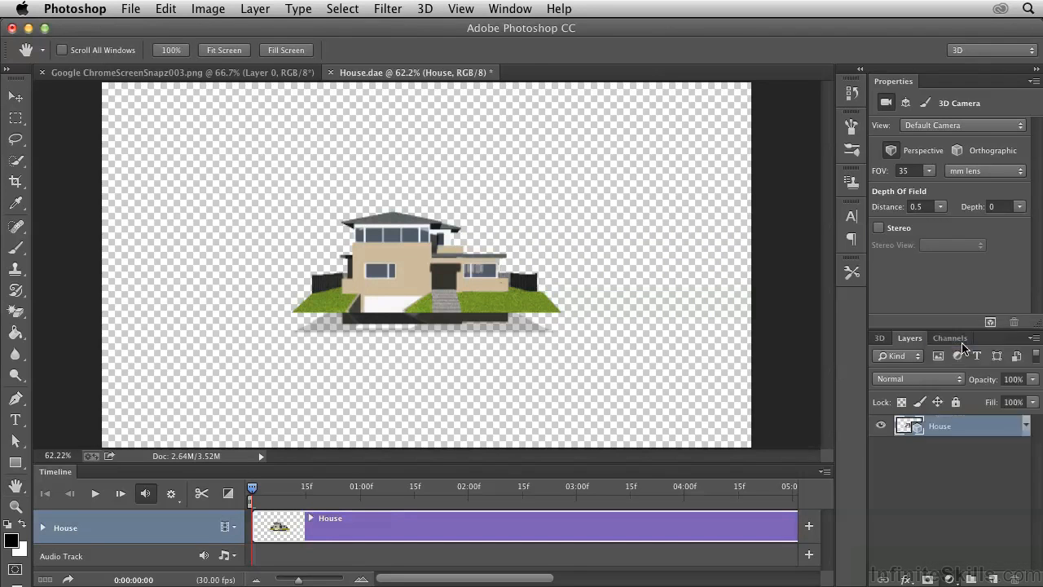
pyautogui.click(914, 256)
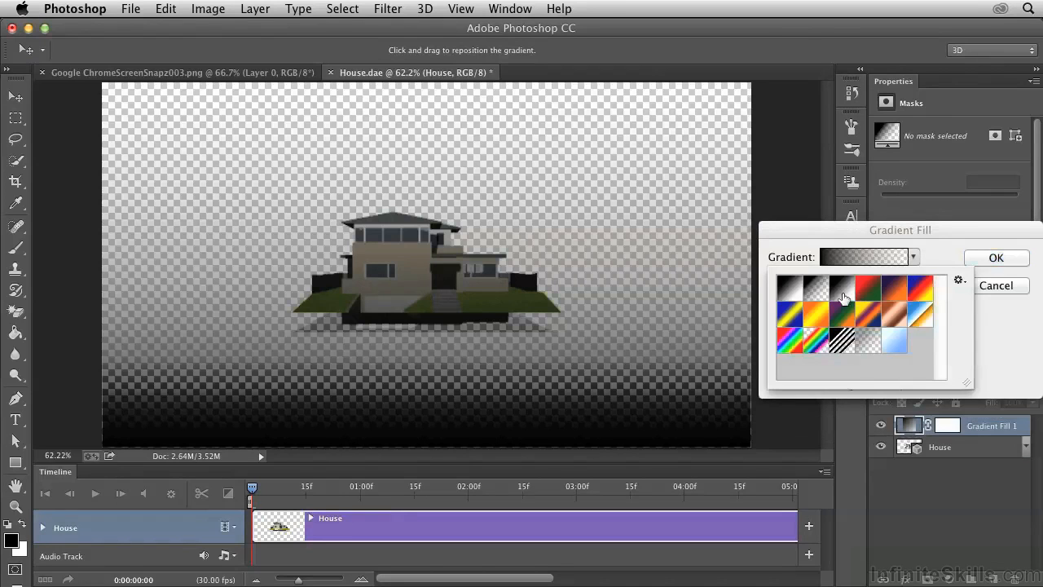
pyautogui.click(791, 289)
pyautogui.click(913, 258)
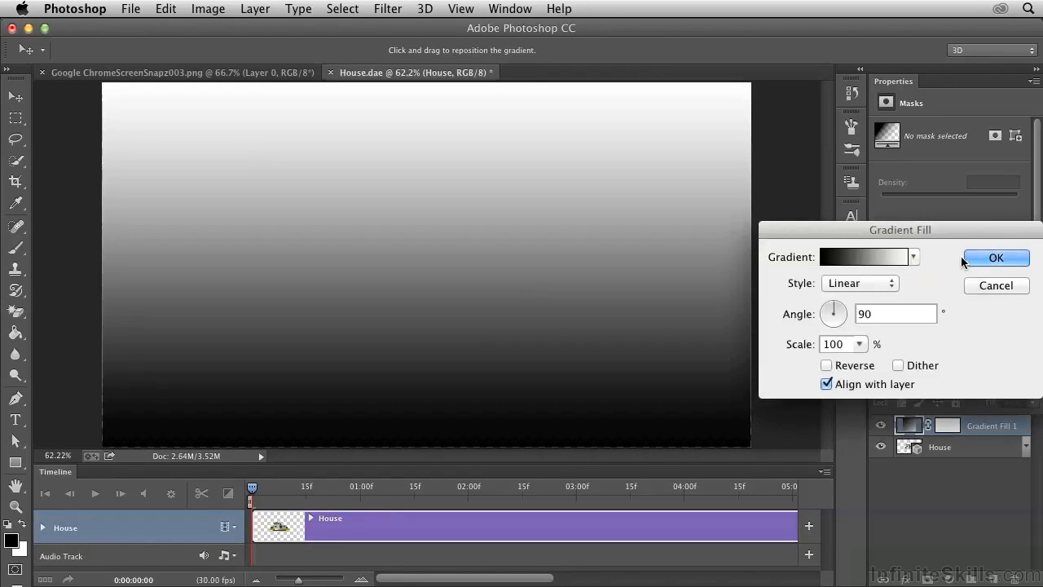
# - Change the gradient's black color stop to dark gray #494949
pyautogui.click(880, 256)
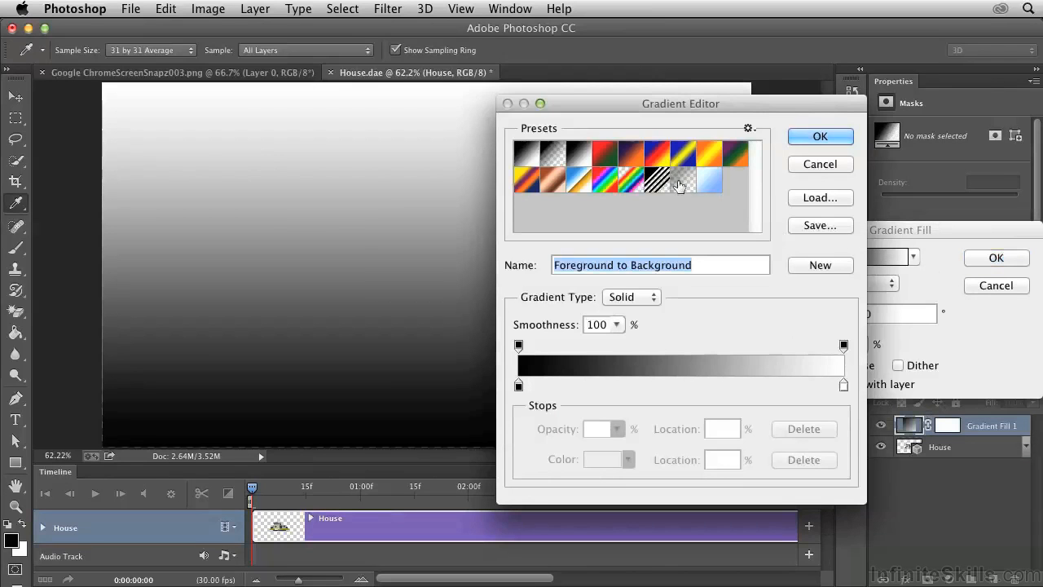
pyautogui.click(519, 388)
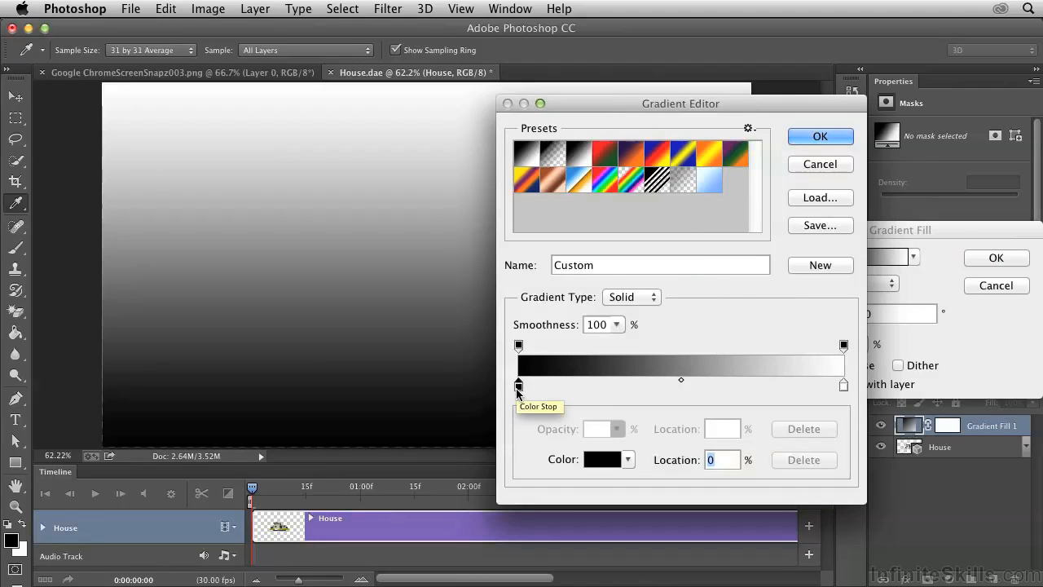
pyautogui.click(599, 461)
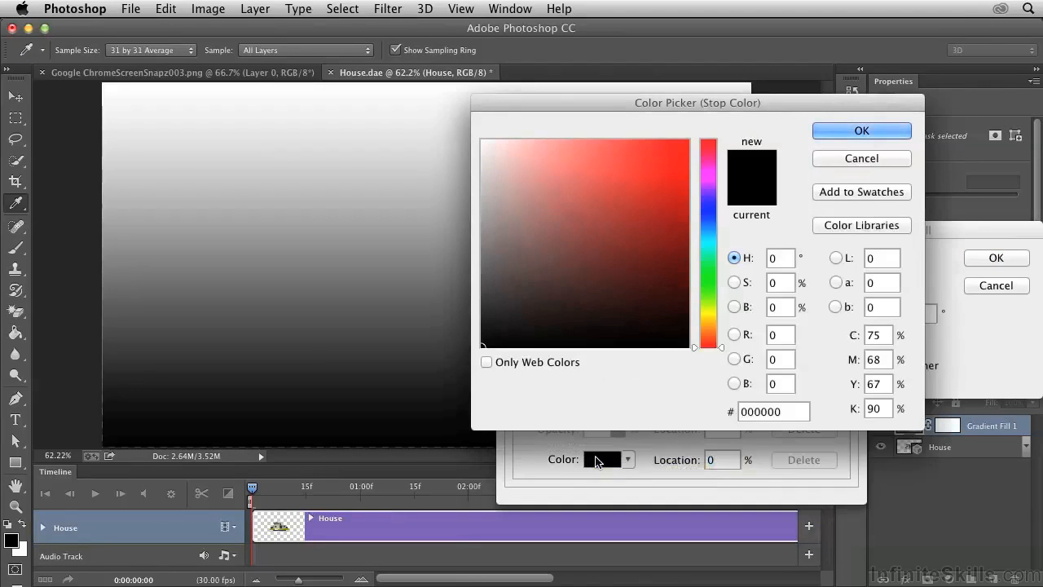
pyautogui.moveTo(501, 310); pyautogui.dragTo(479, 284)
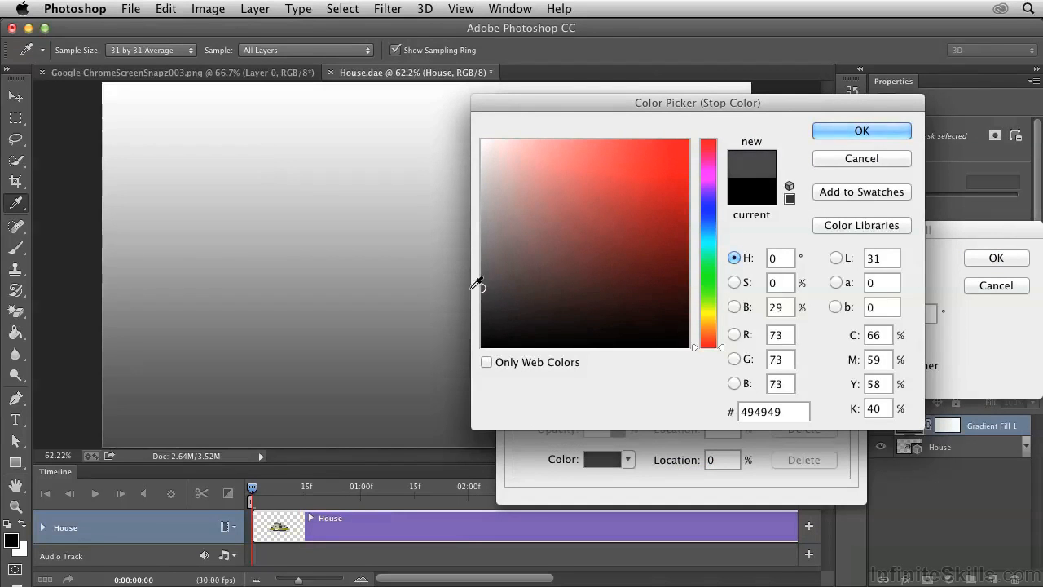
pyautogui.click(869, 132)
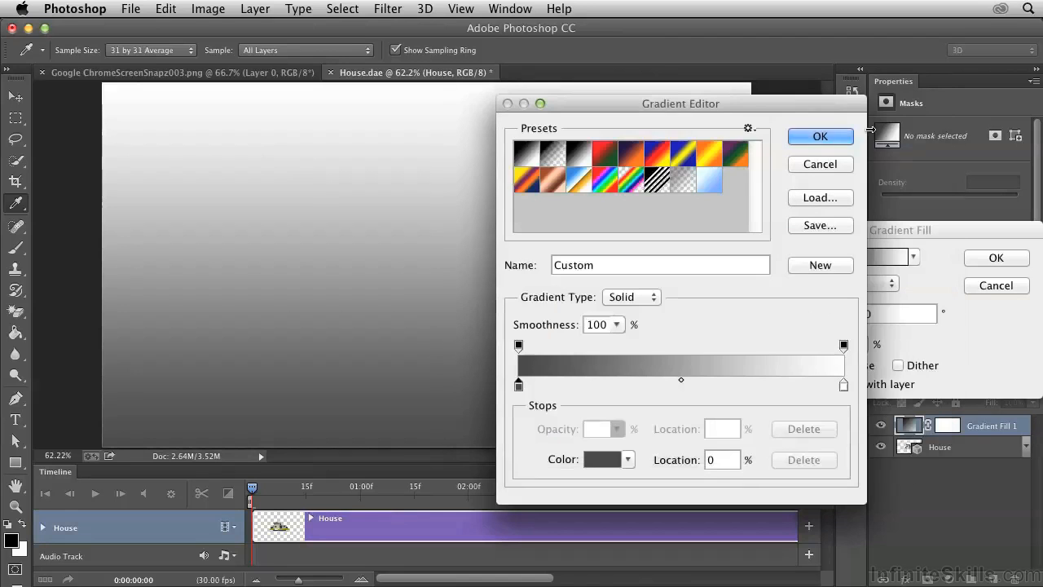
# - Change the gradient's white color stop to light gray #c4c4c4 and accept the edited gradient
pyautogui.click(844, 385)
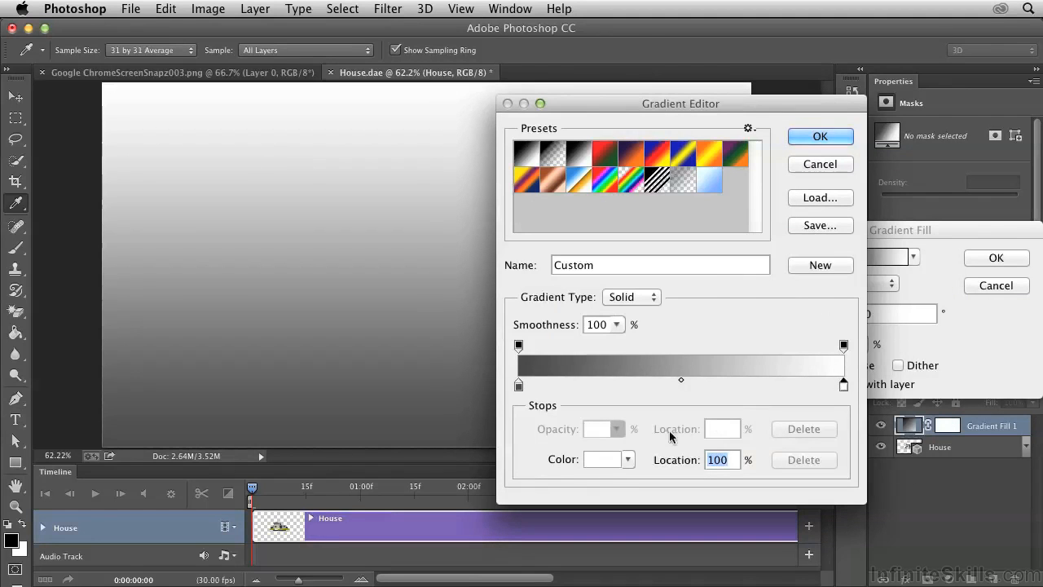
pyautogui.click(599, 461)
pyautogui.moveTo(481, 155); pyautogui.dragTo(477, 187)
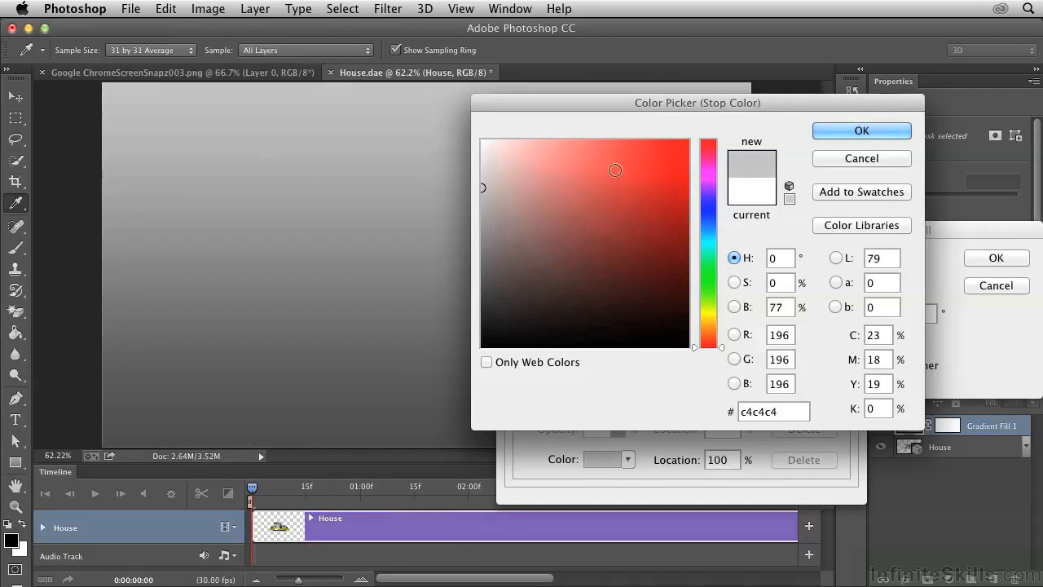
pyautogui.click(847, 131)
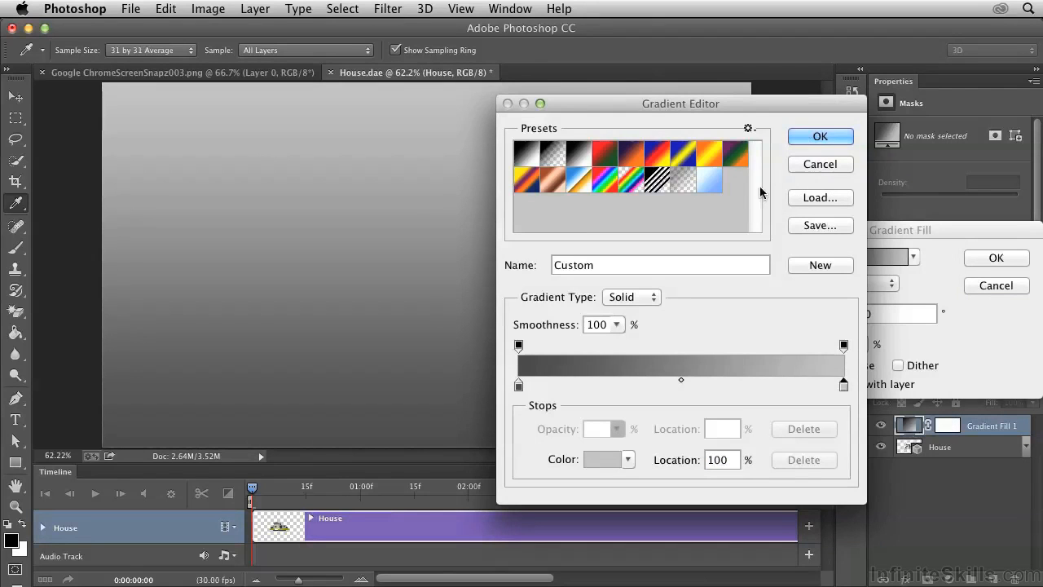
pyautogui.click(810, 138)
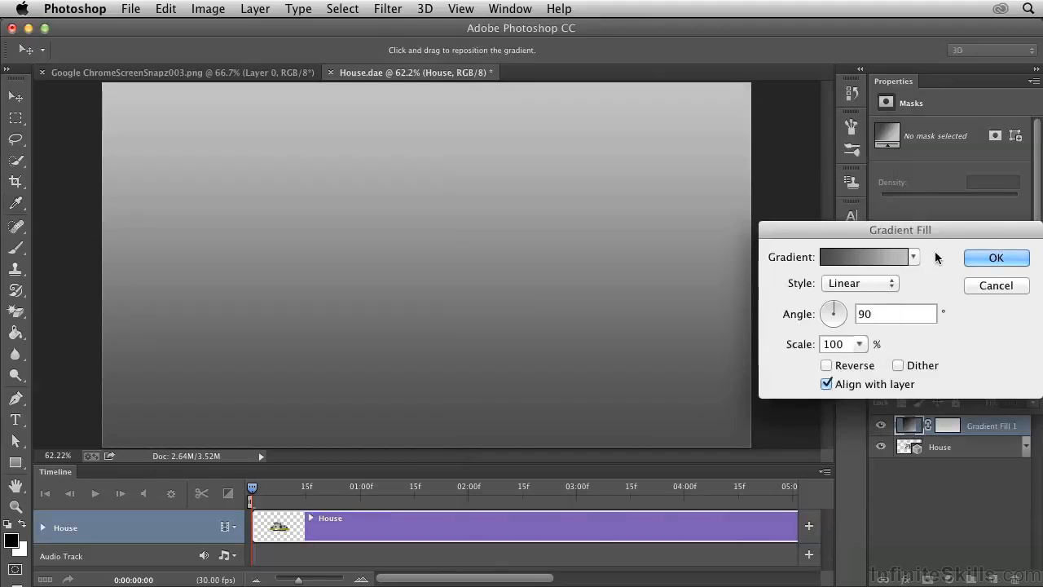
# - Apply the gradient fill and place its layer below the House layer as a background
pyautogui.click(972, 260)
pyautogui.moveTo(915, 425); pyautogui.dragTo(912, 457)
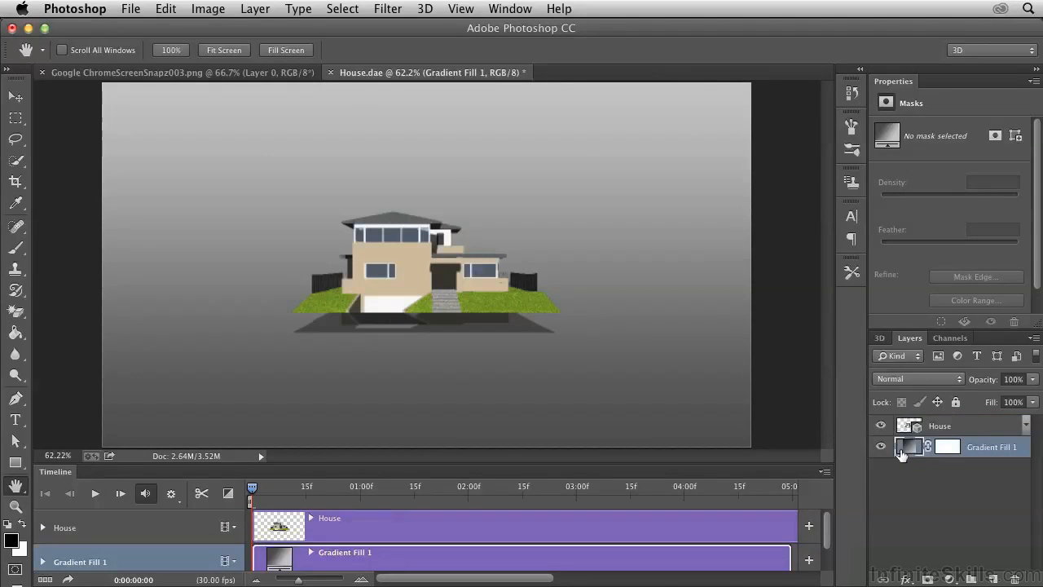
# - Orbit the House layer's 3D camera to an elevated corner view and pan it so the whole property fits the canvas
pyautogui.click(905, 430)
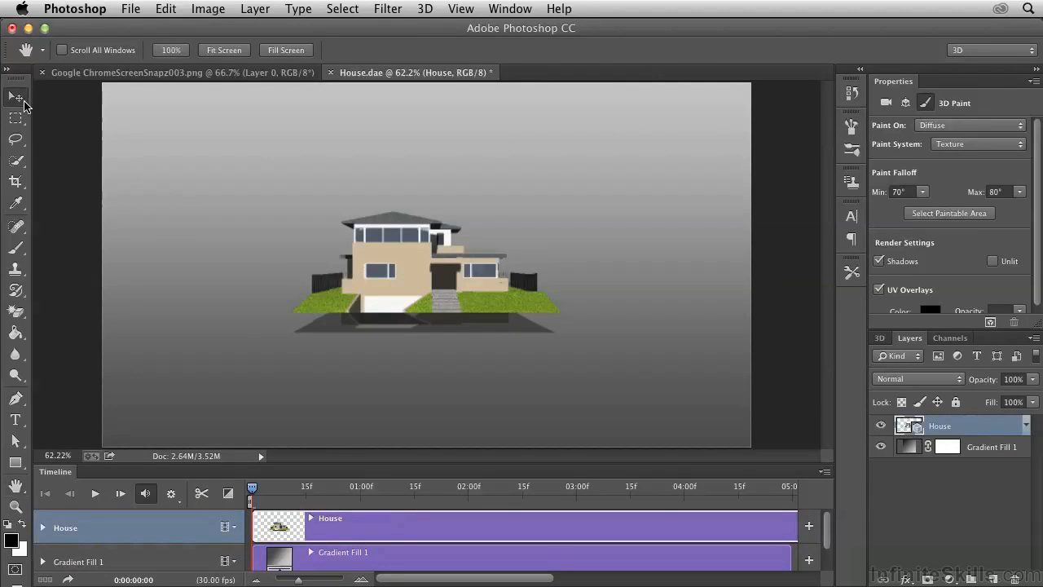
pyautogui.click(15, 96)
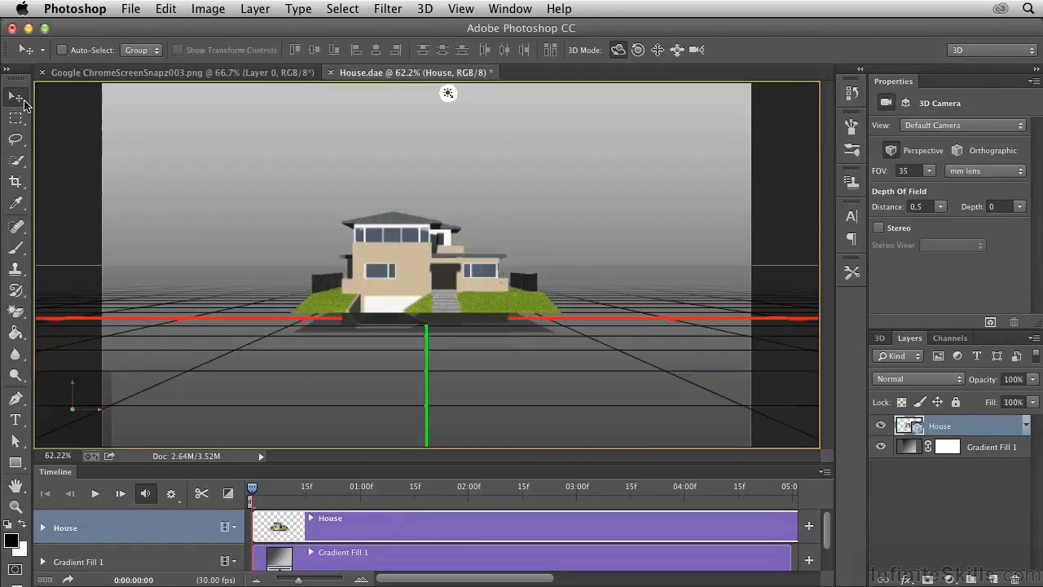
pyautogui.click(879, 337)
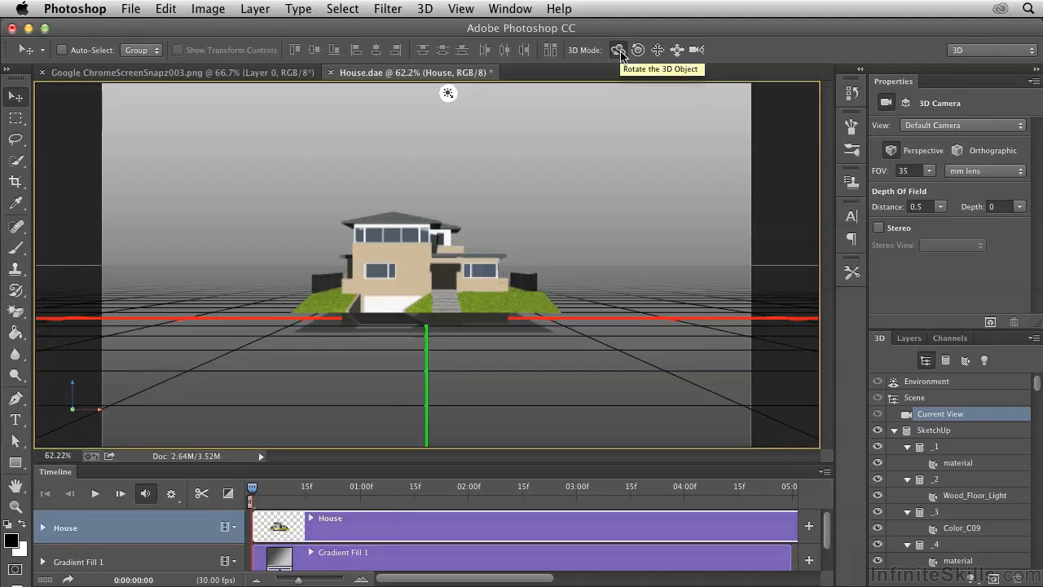
pyautogui.moveTo(516, 177); pyautogui.dragTo(435, 215)
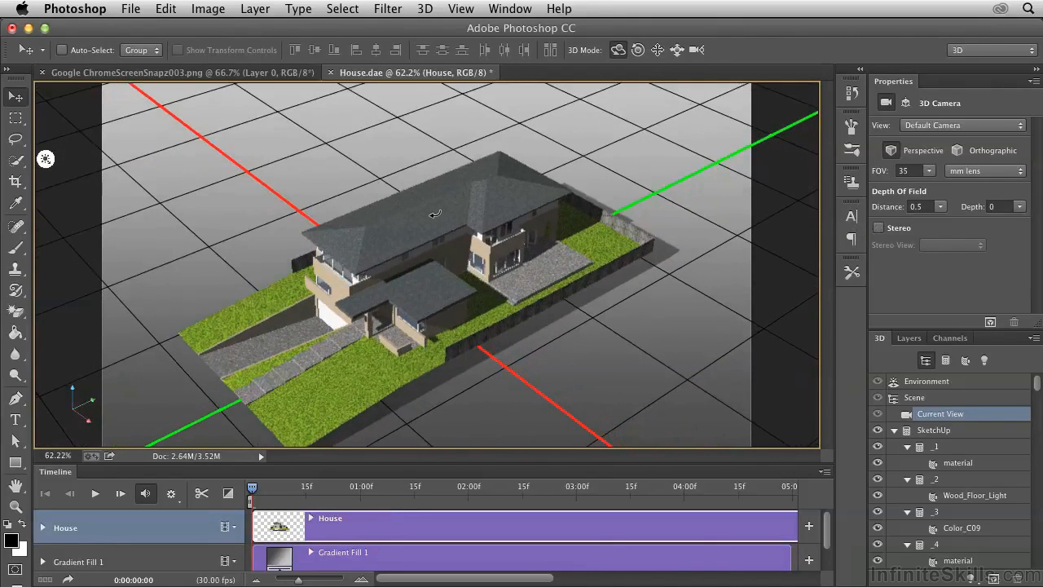
pyautogui.click(657, 52)
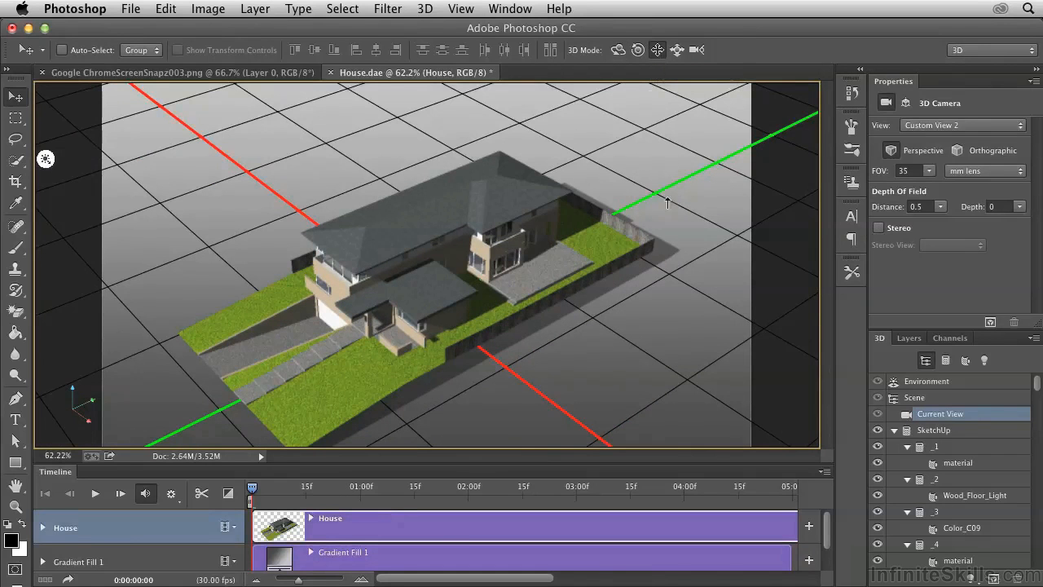
pyautogui.moveTo(668, 189); pyautogui.dragTo(670, 176)
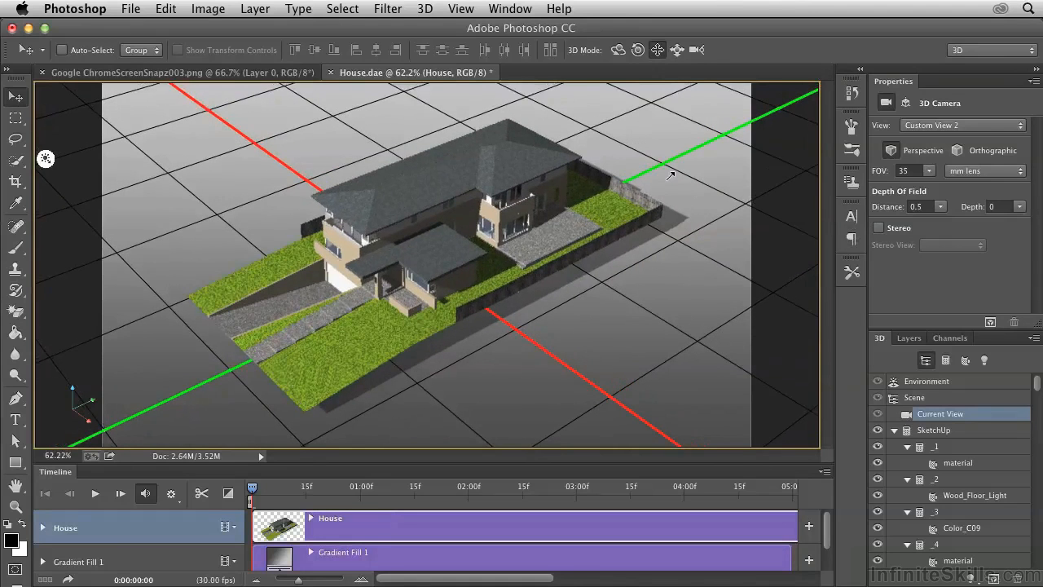
# - Enable the scene's cross section, with its plane hidden and the intersection edge shown
pyautogui.click(915, 398)
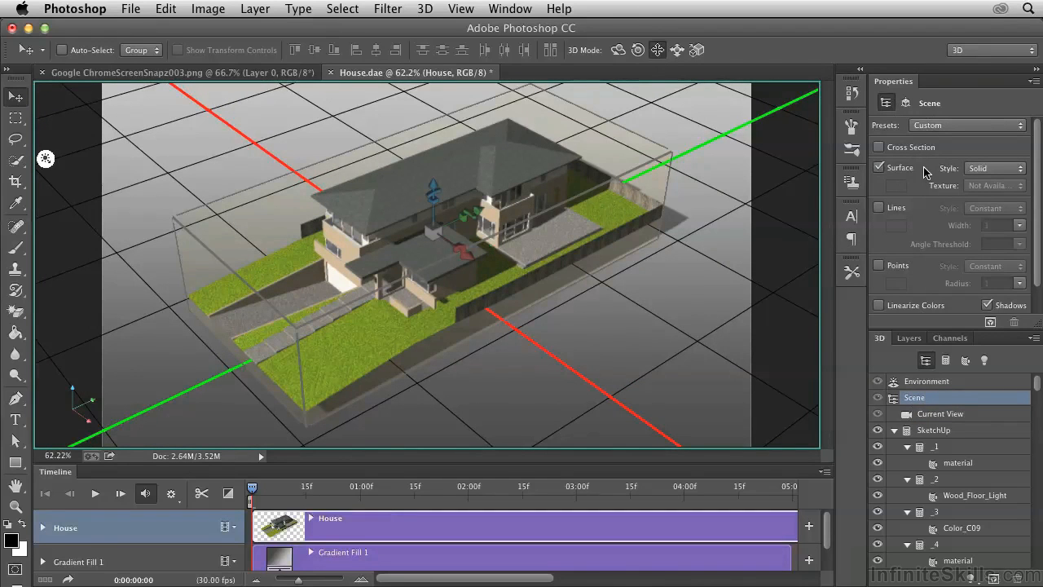
pyautogui.click(879, 148)
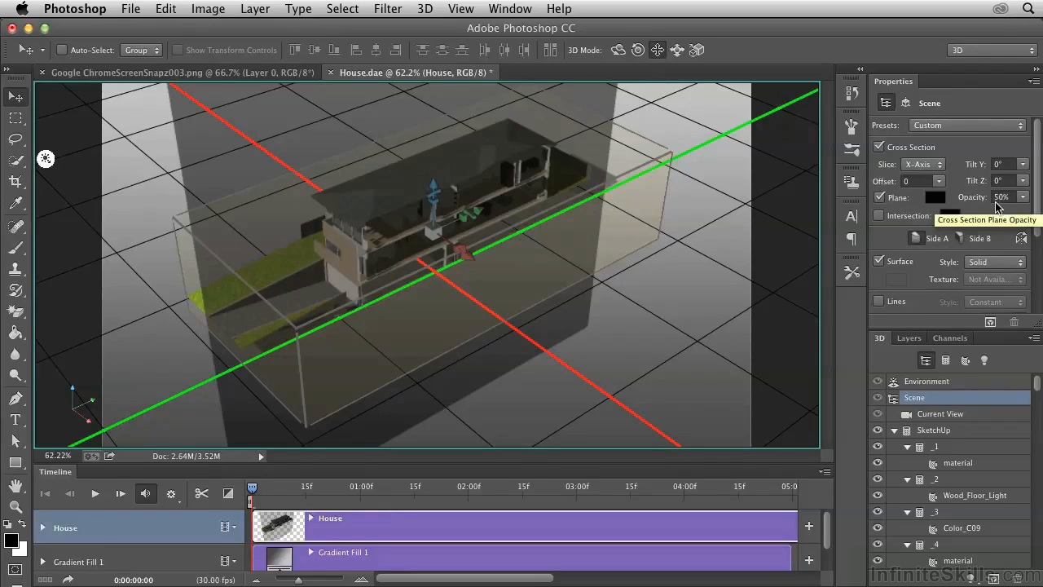
pyautogui.click(881, 197)
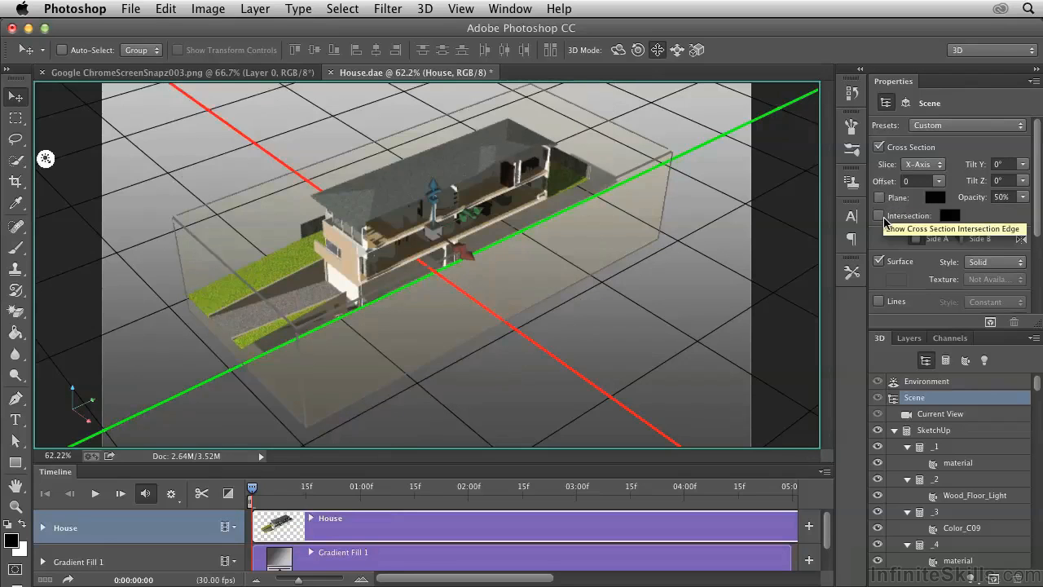
pyautogui.click(880, 216)
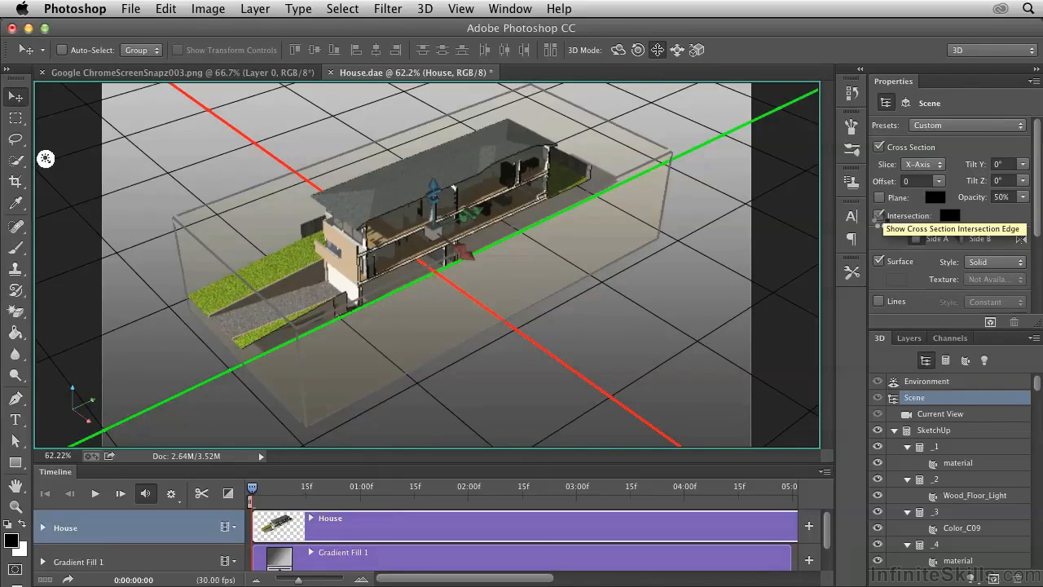
# - Set the intersection line color to orange, RGB 231, 131, 24, and return to the Move tool
pyautogui.click(949, 218)
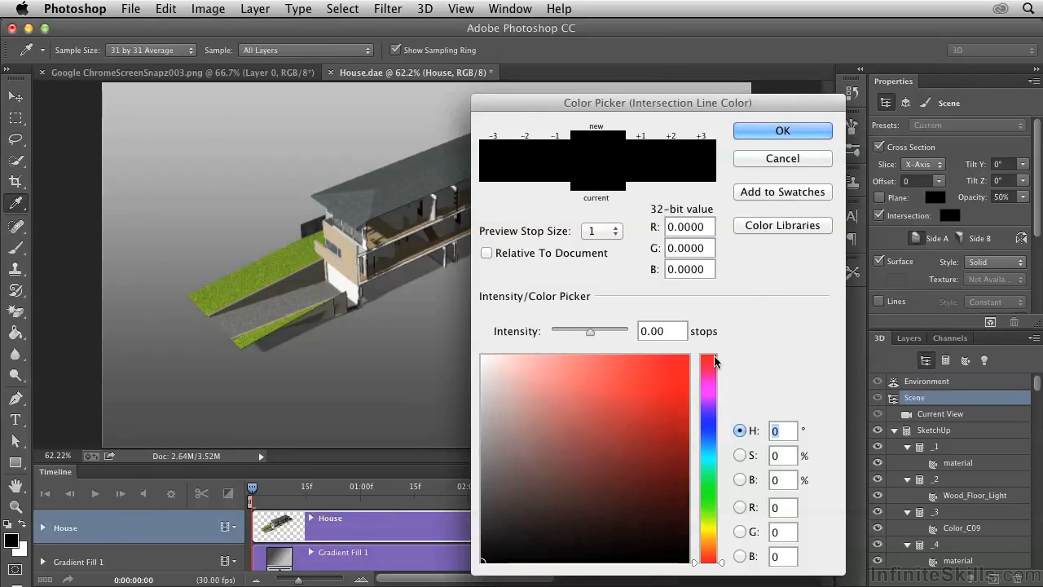
pyautogui.moveTo(722, 561); pyautogui.dragTo(723, 544)
pyautogui.click(668, 374)
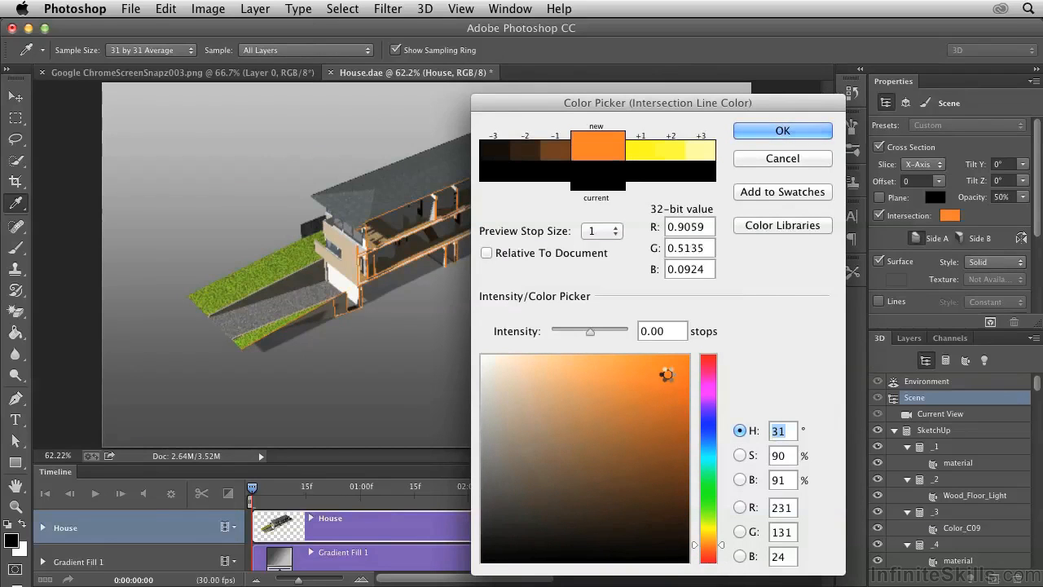
pyautogui.click(798, 125)
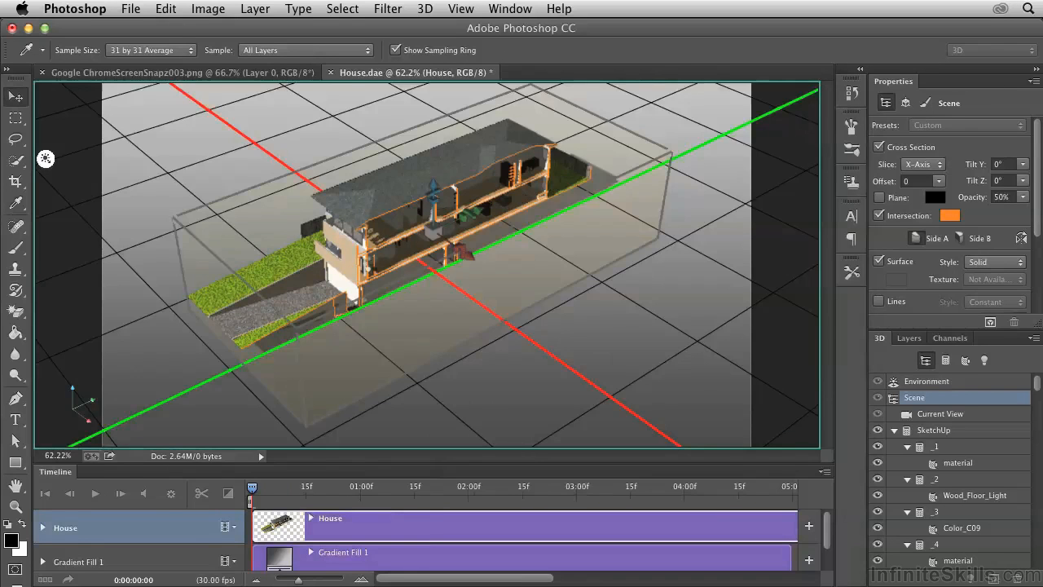
pyautogui.press('v')
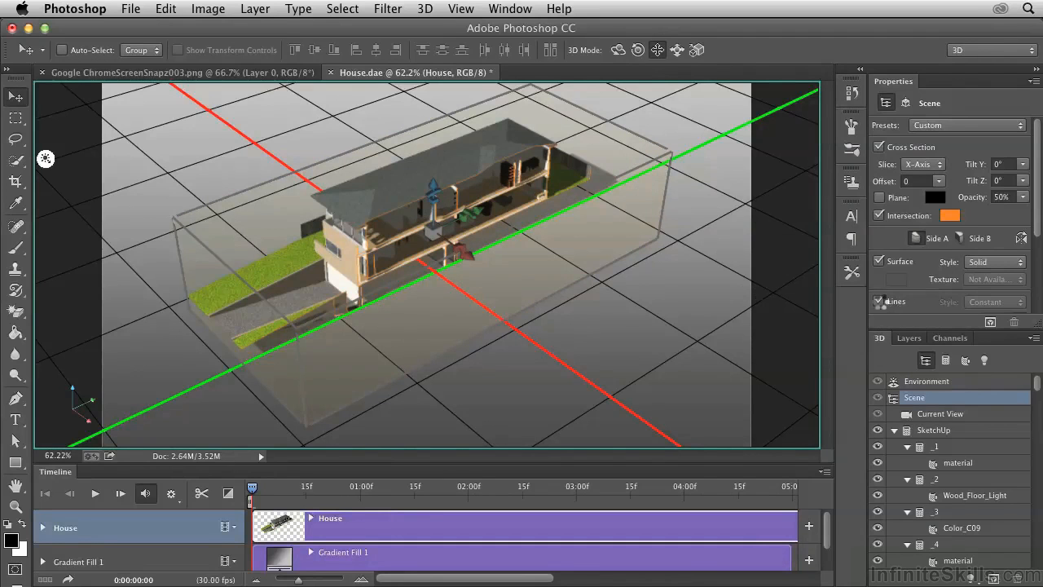
# - Turn on line rendering for the scene and set the lines' angle threshold to 45°
pyautogui.click(880, 302)
pyautogui.moveTo(1039, 232); pyautogui.dragTo(1039, 261)
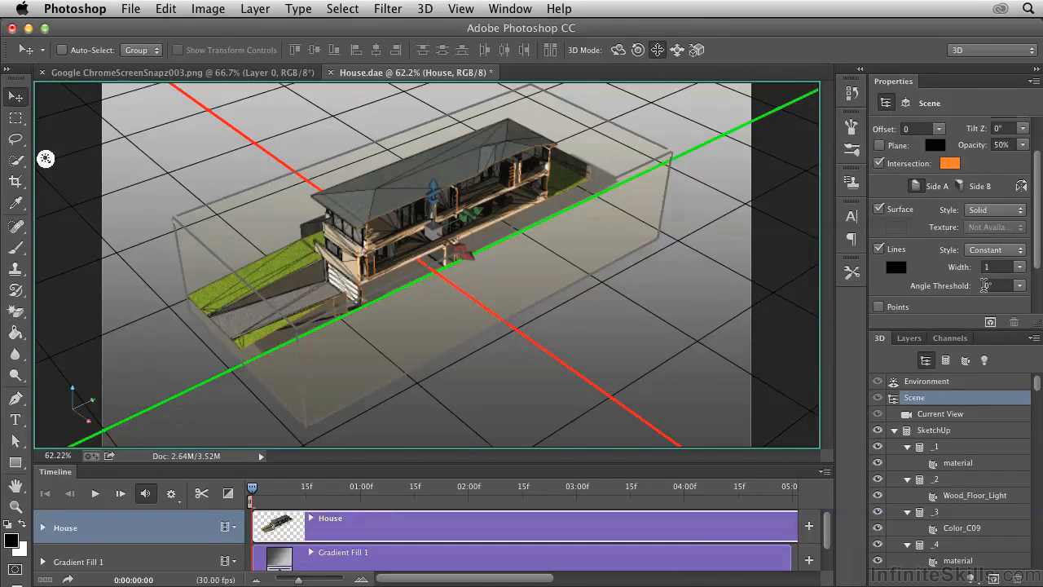
pyautogui.click(988, 285)
pyautogui.press('BackSpace')
pyautogui.write('45')
pyautogui.press('Return')
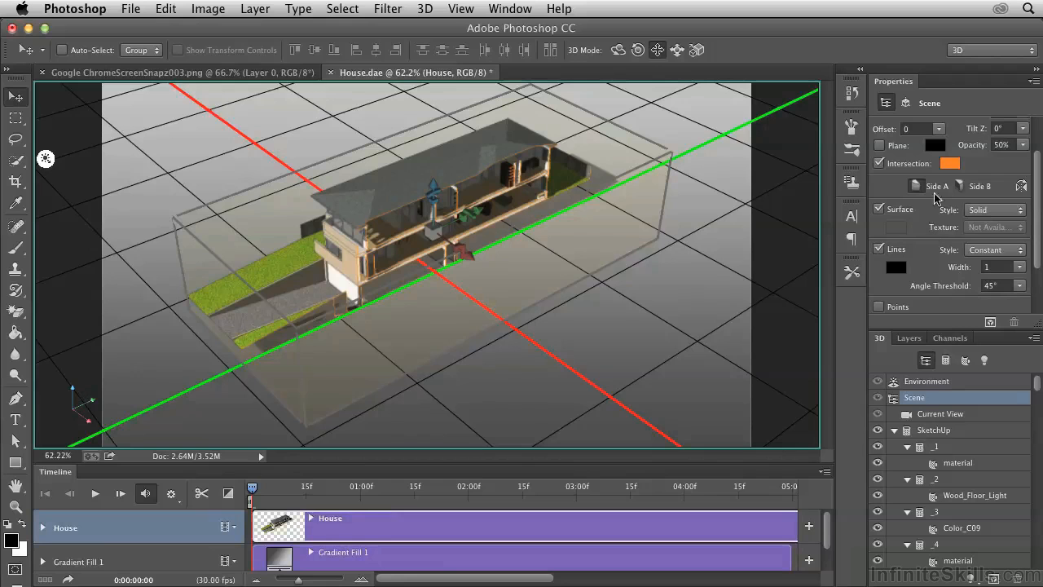
# - Change the cross section's slice direction to the Z-Axis
pyautogui.scroll(3, 1034, 207)
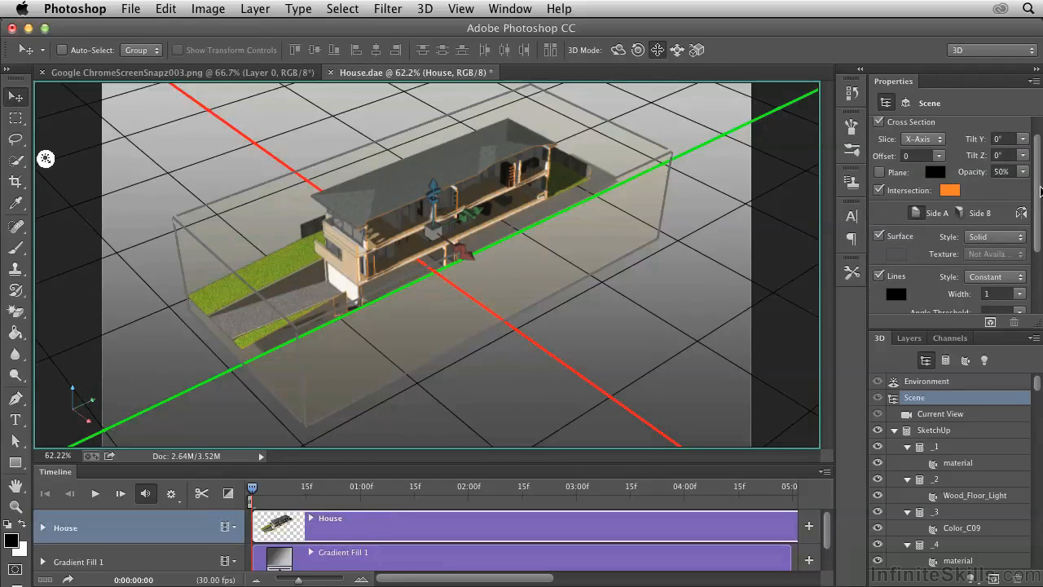
pyautogui.click(929, 166)
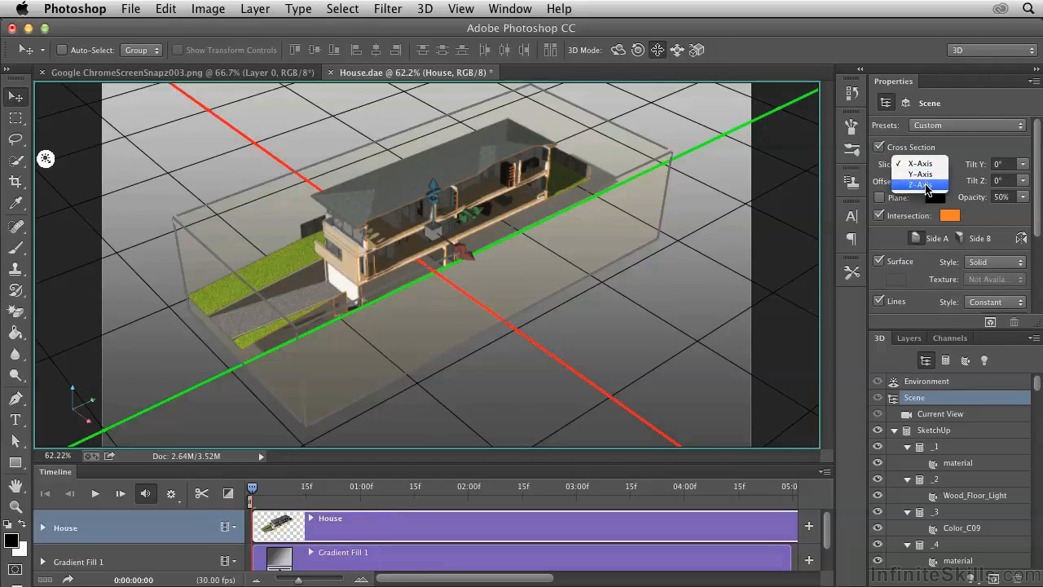
pyautogui.click(926, 187)
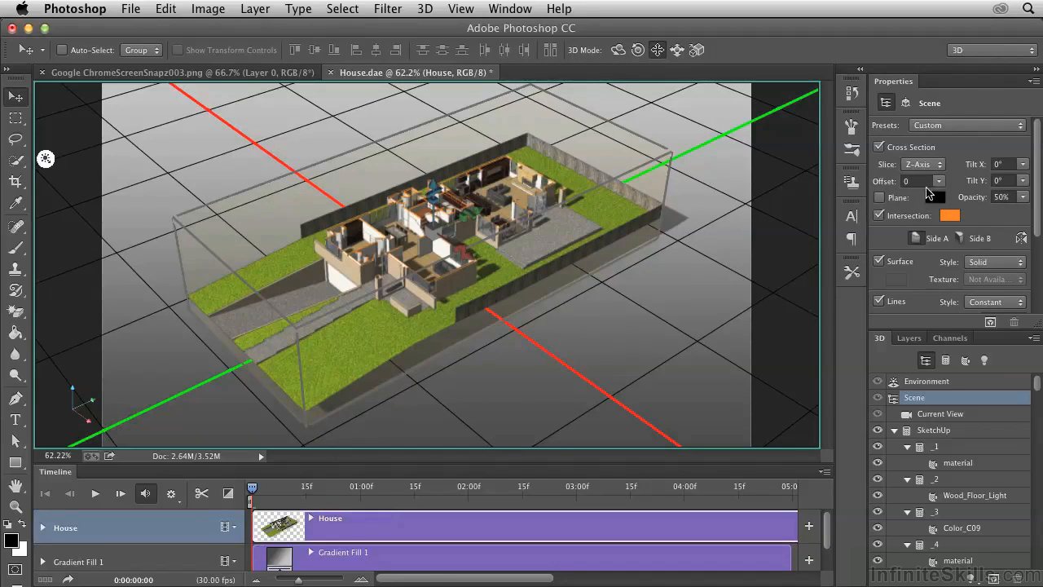
# - Shift the cross section through the house floors, trying an offset of +11 and then lowering it to -19
pyautogui.click(943, 187)
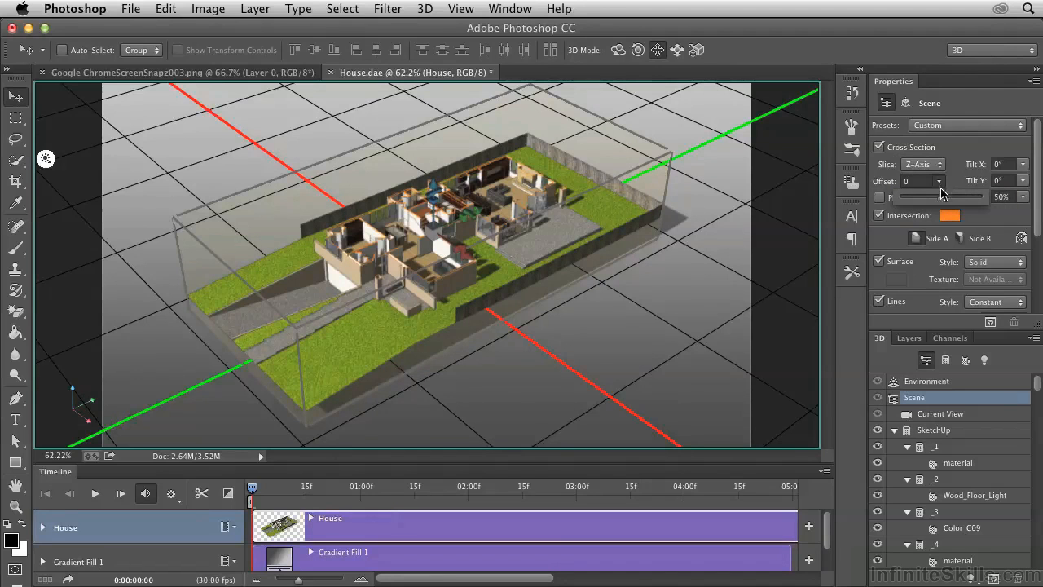
pyautogui.moveTo(943, 202)
pyautogui.mouseDown()
pyautogui.moveTo(954, 199)
pyautogui.moveTo(945, 200)
pyautogui.mouseUp()
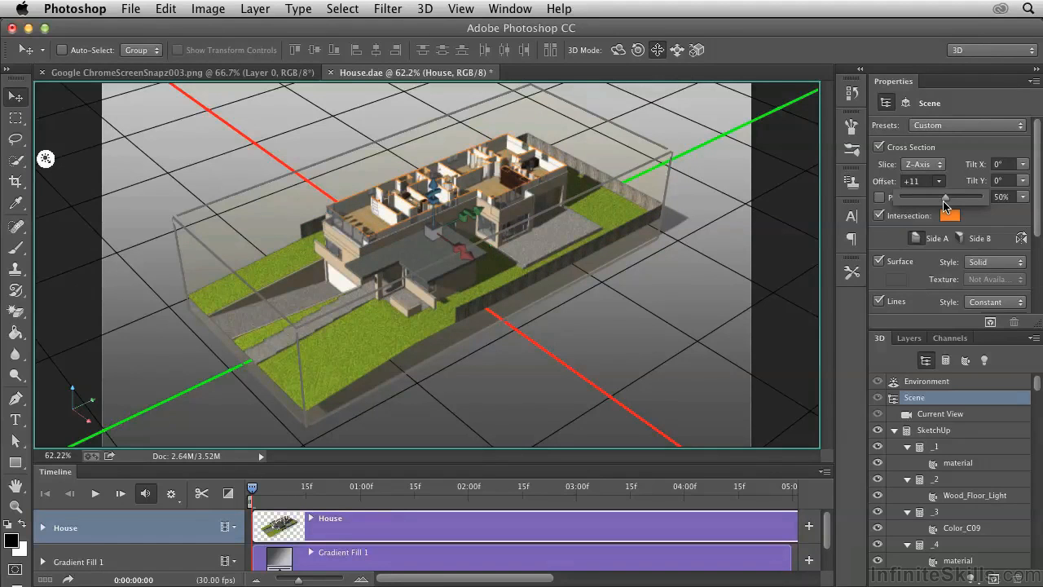
pyautogui.moveTo(946, 204); pyautogui.dragTo(936, 204)
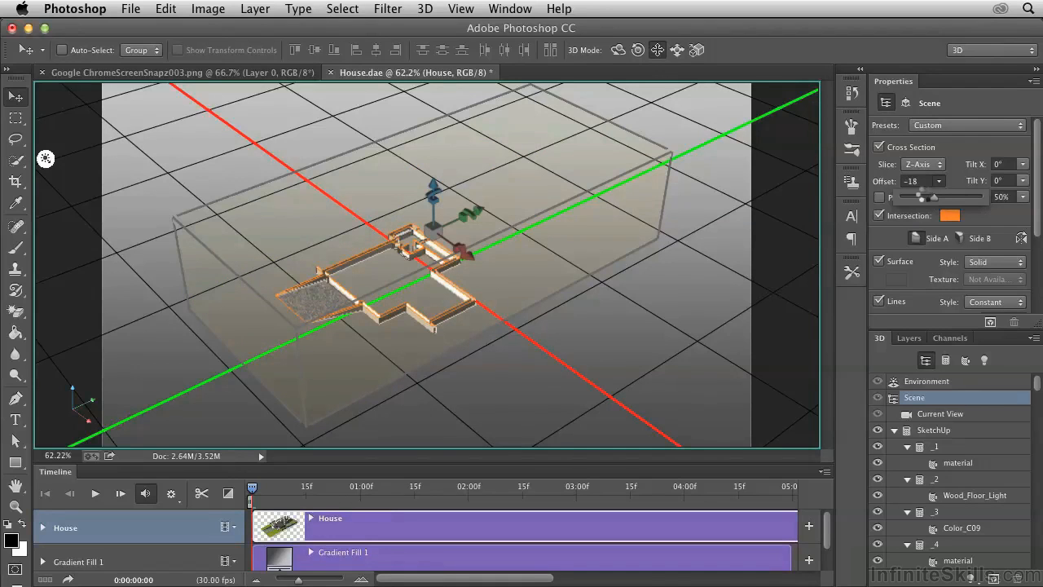
pyautogui.click(920, 181)
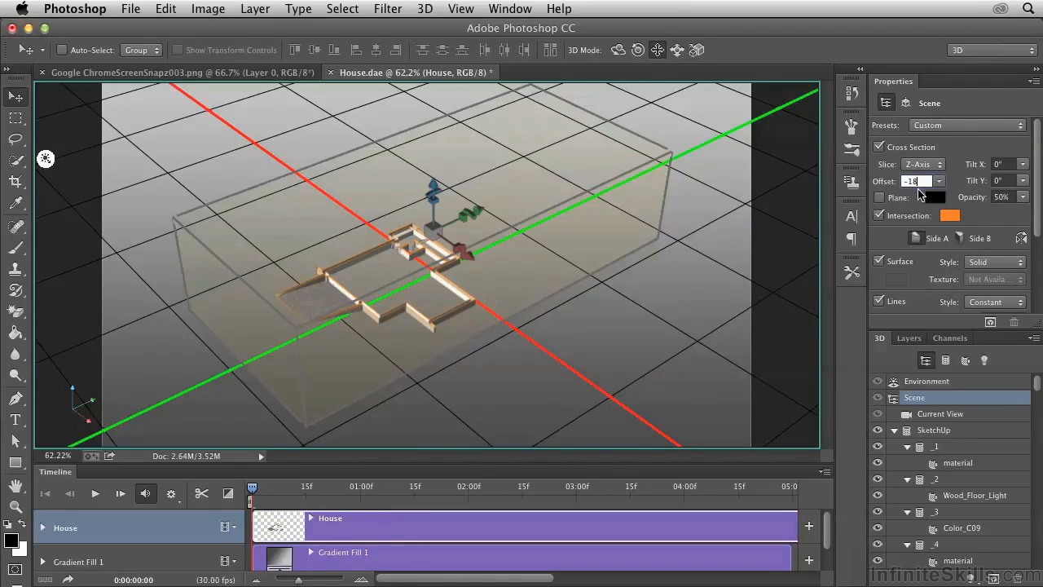
pyautogui.press('Down')
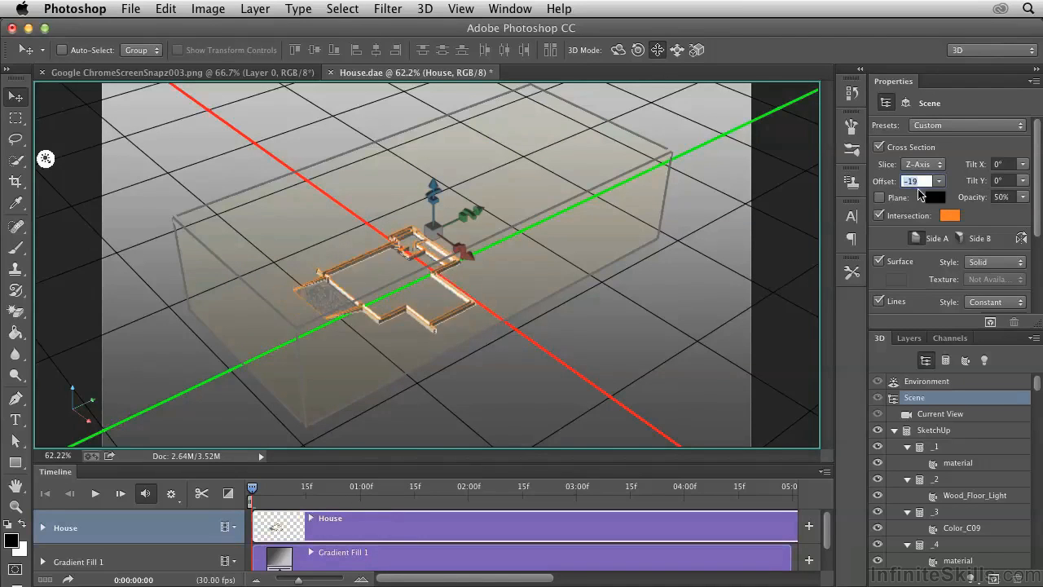